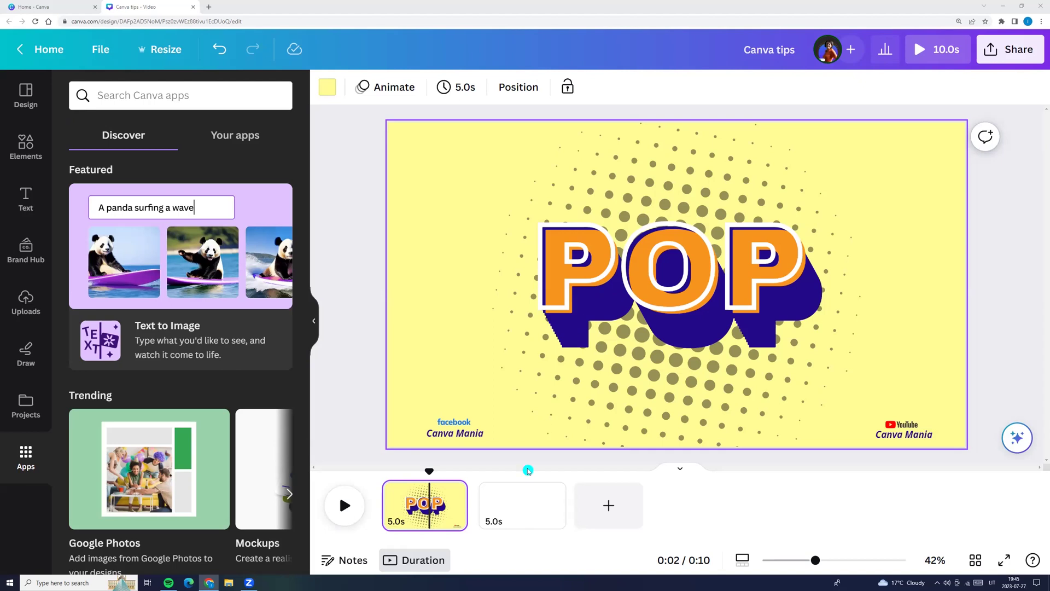
# Switch to the blank second page of the video design, after the POP title page
pyautogui.click(523, 506)
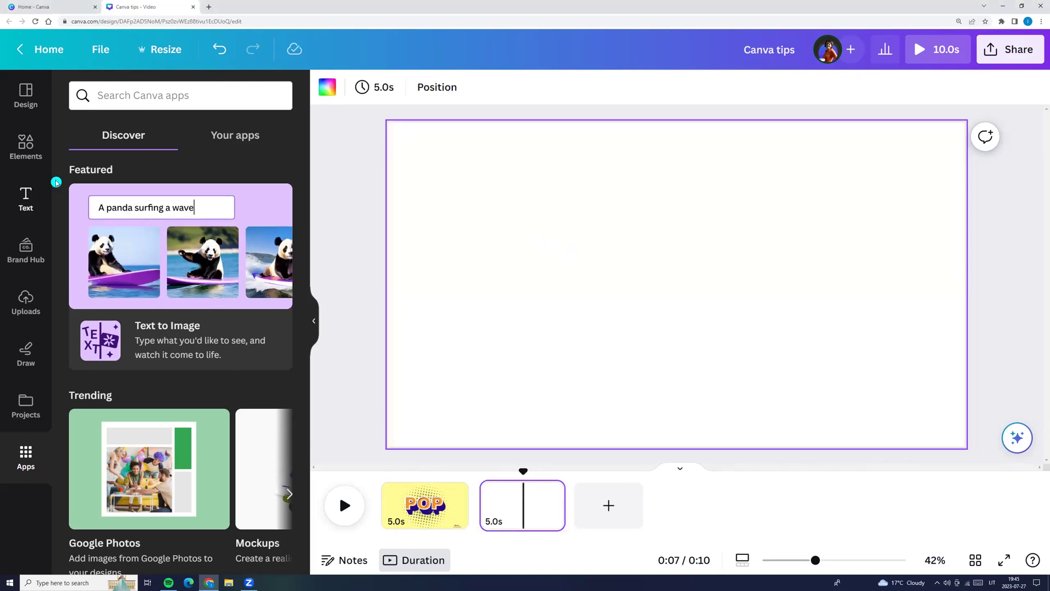
# Add a heading reading 'POP' and enlarge it to about font size 262
pyautogui.click(24, 200)
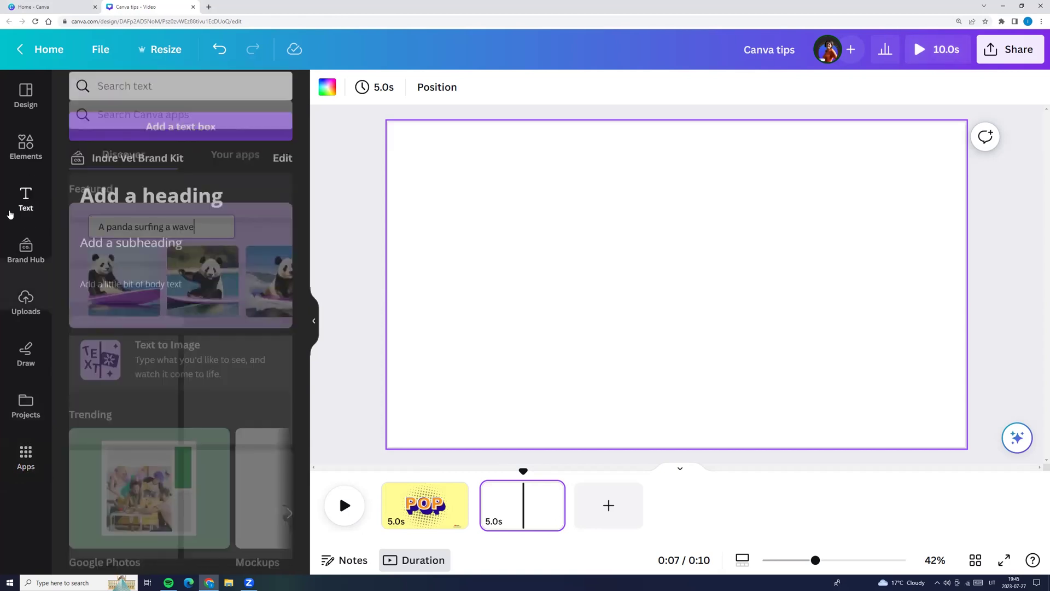
pyautogui.click(151, 205)
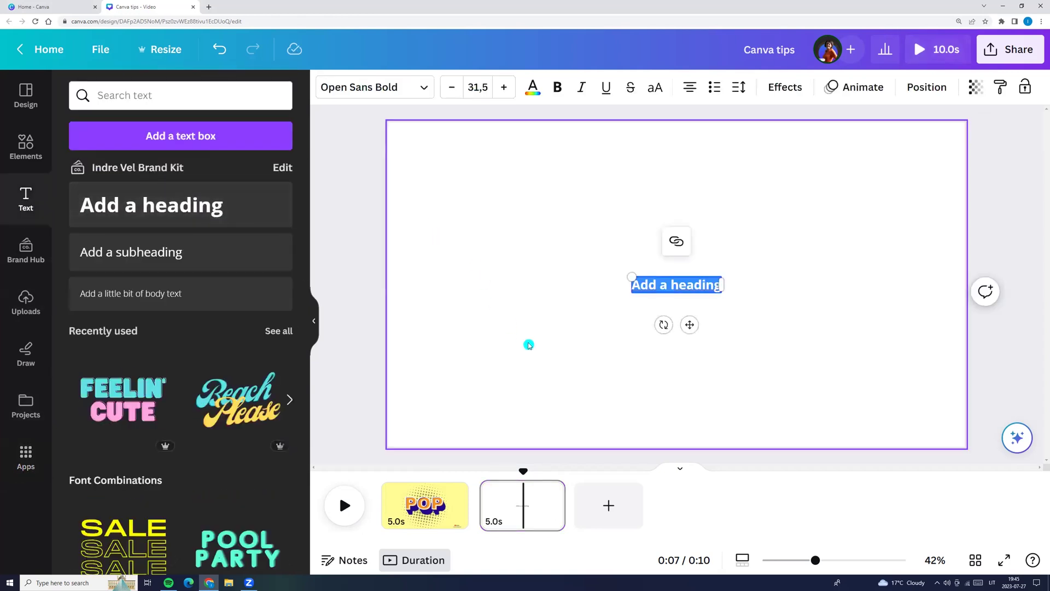
pyautogui.write('POP')
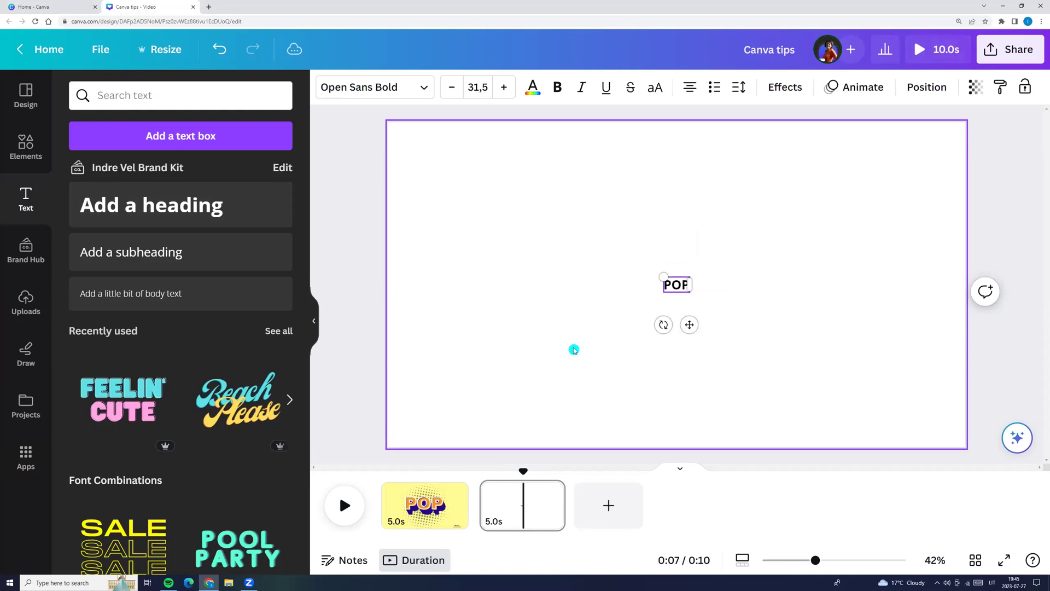
pyautogui.moveTo(637, 262); pyautogui.dragTo(543, 206)
pyautogui.moveTo(688, 291); pyautogui.dragTo(750, 354)
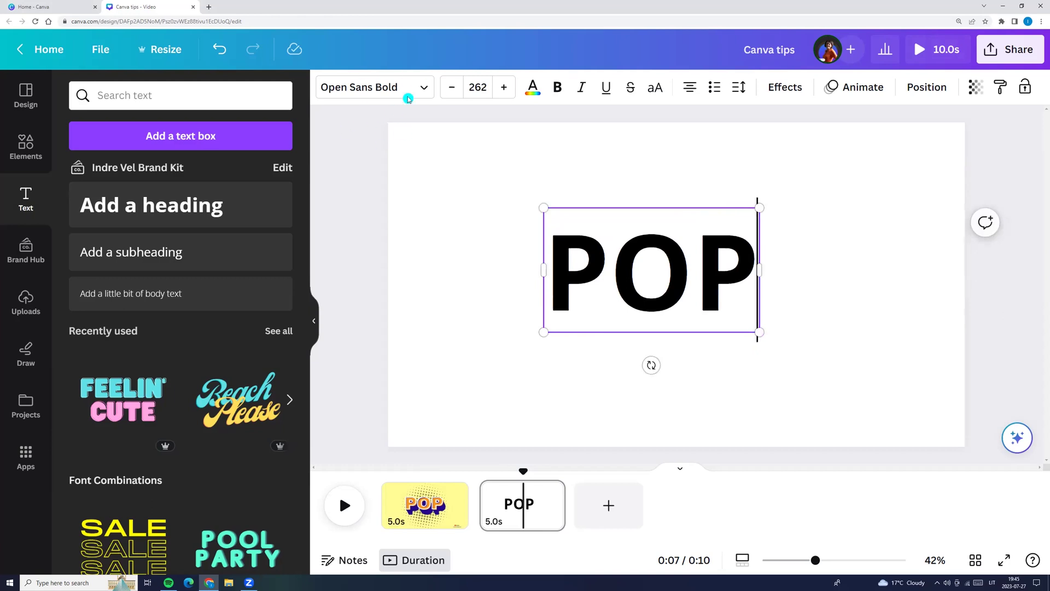
# Set the POP heading in the Archivo Black font
pyautogui.click(378, 92)
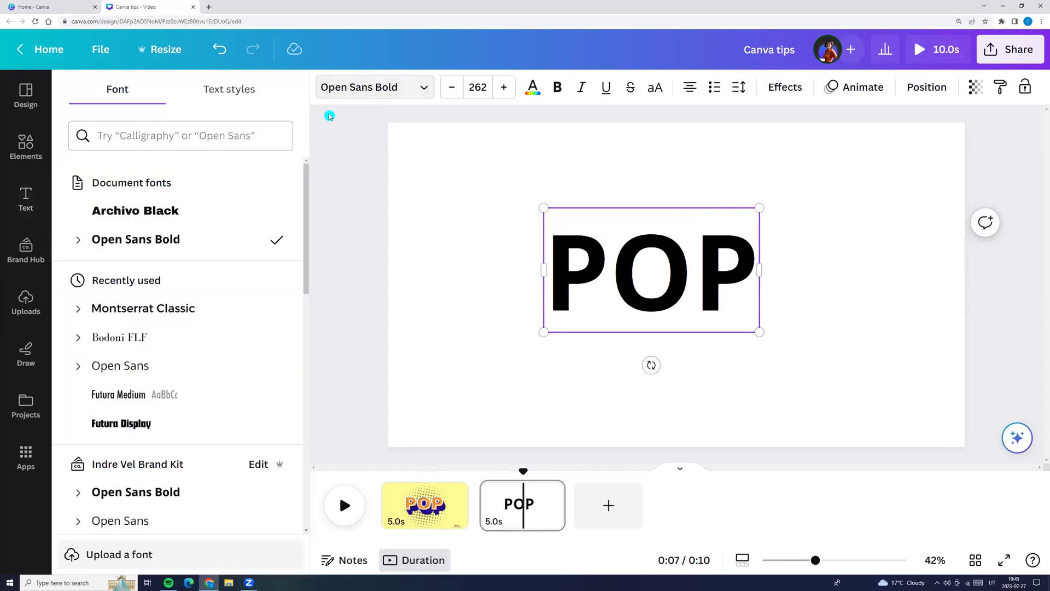
pyautogui.click(118, 212)
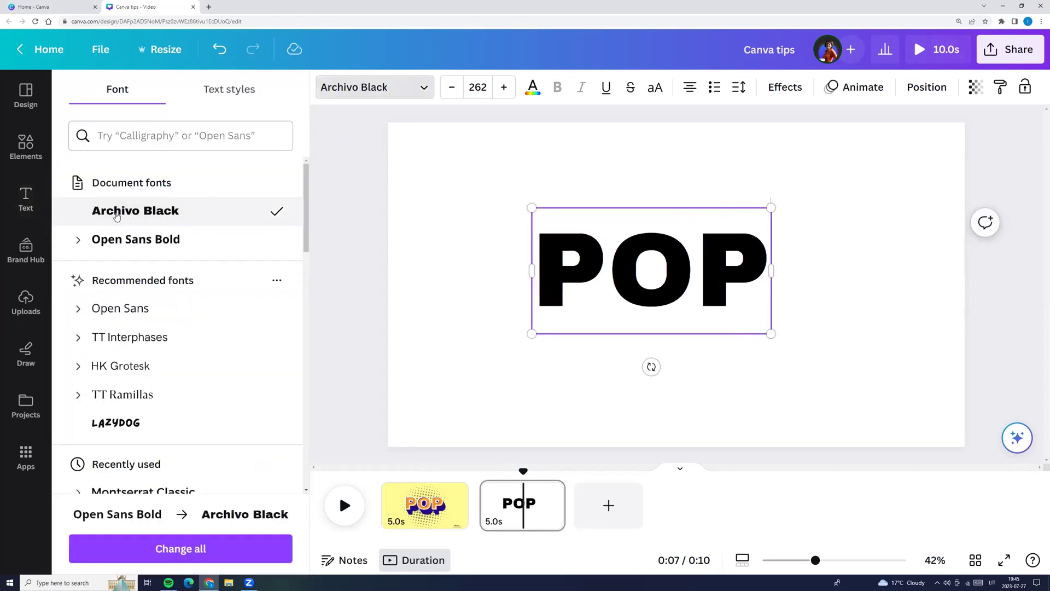
pyautogui.click(481, 276)
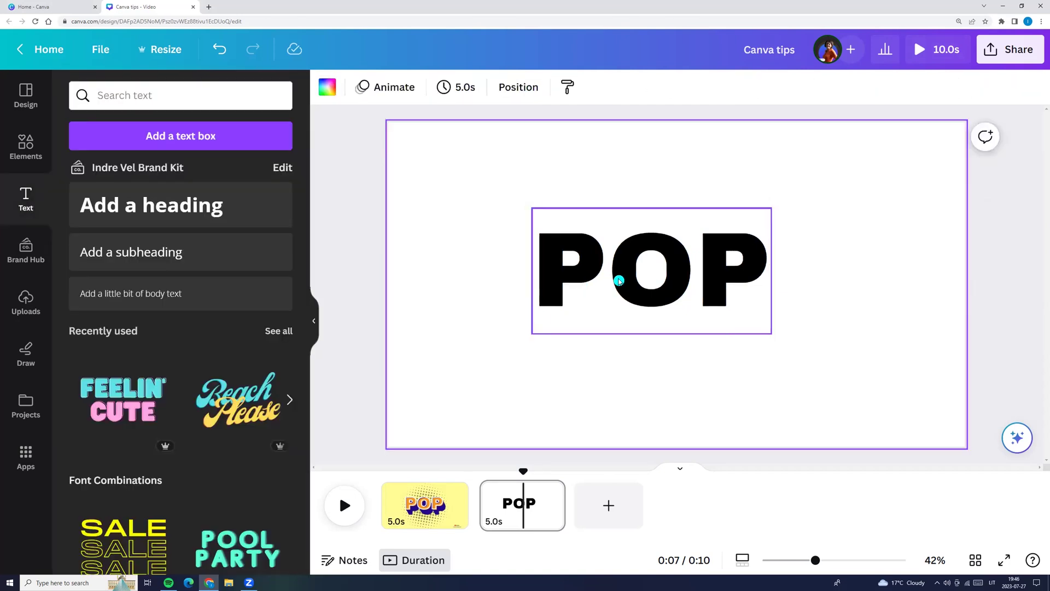
pyautogui.click(587, 272)
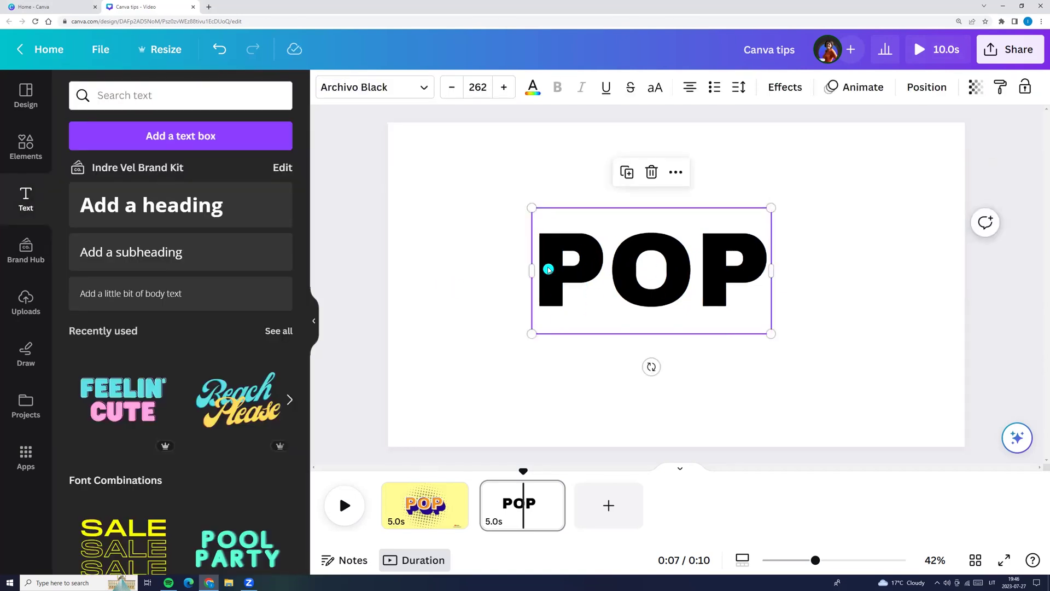
# Colour the POP text navy #210989
pyautogui.click(533, 88)
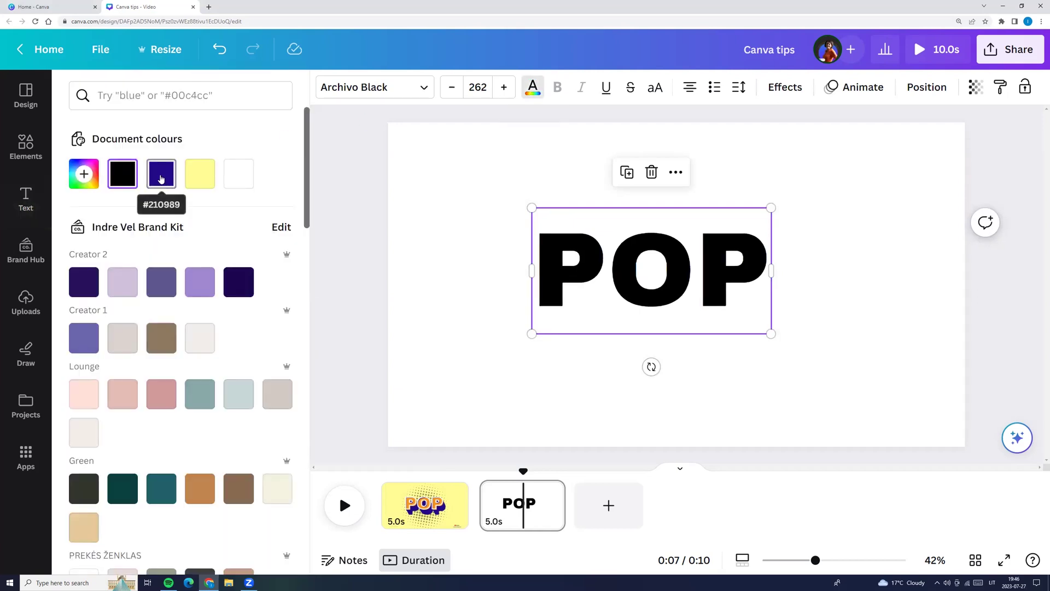
pyautogui.click(161, 176)
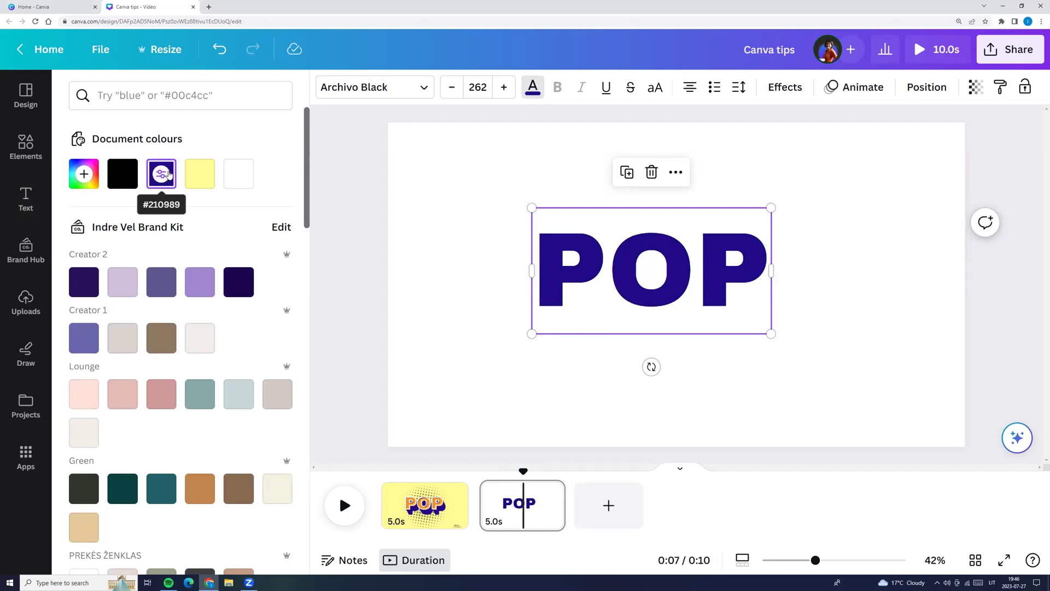
pyautogui.click(84, 174)
pyautogui.click(125, 323)
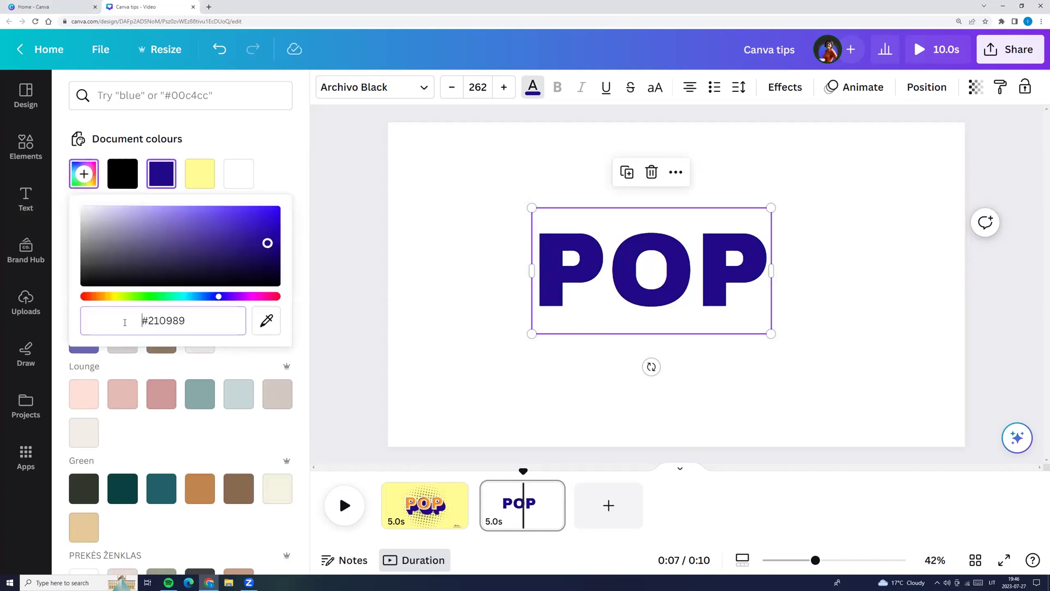
pyautogui.tripleClick(207, 318)
pyautogui.click(497, 343)
# Enlarge POP to font size 306, duplicate it, and shift it slightly left
pyautogui.moveTo(771, 208); pyautogui.dragTo(813, 185)
pyautogui.click(626, 379)
pyautogui.hotkey('ctrl', 'd')
pyautogui.moveTo(678, 264)
pyautogui.mouseDown()
pyautogui.moveTo(641, 265)
pyautogui.moveTo(640, 256)
pyautogui.moveTo(678, 257)
pyautogui.mouseUp()
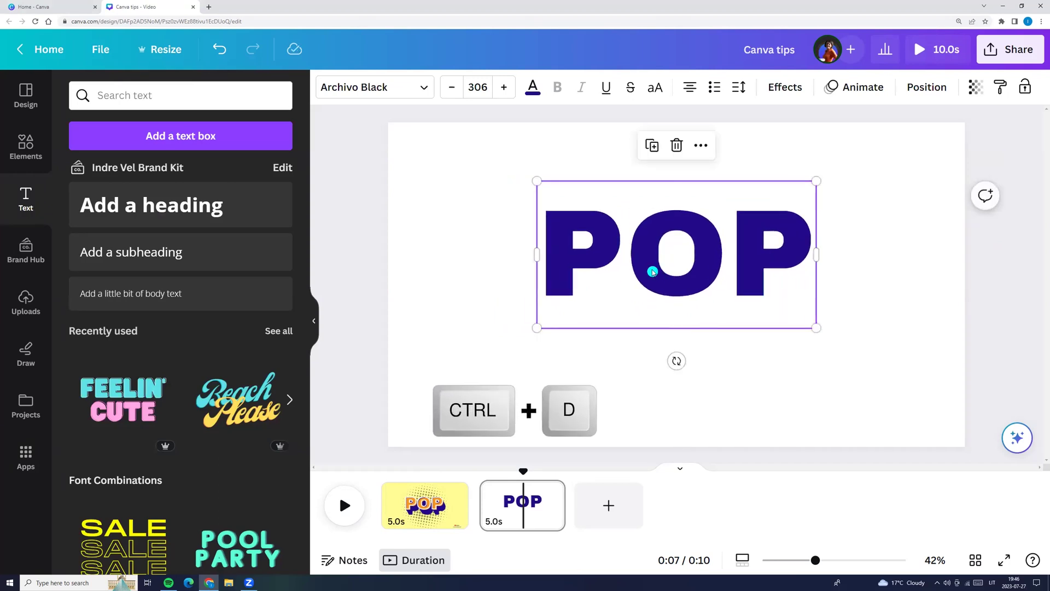
# Duplicate POP repeatedly, offsetting each copy right and down, to build a solid navy depth stack
pyautogui.hotkey('ctrl', 'd')
pyautogui.moveTo(606, 246)
pyautogui.mouseDown()
pyautogui.moveTo(626, 216)
pyautogui.moveTo(456, 212)
pyautogui.moveTo(662, 271)
pyautogui.moveTo(601, 240)
pyautogui.mouseUp()
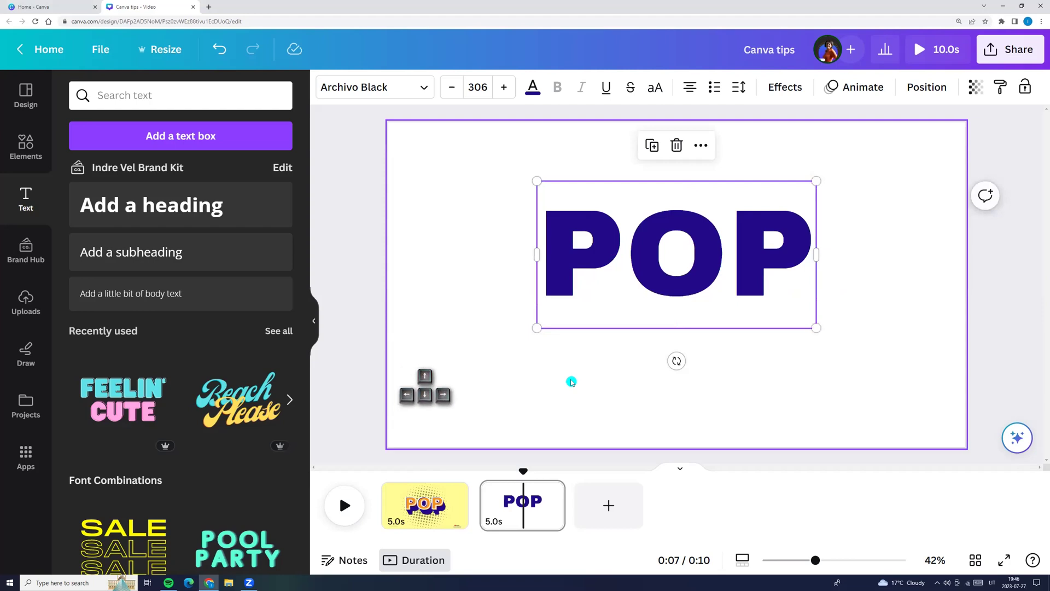
pyautogui.press('Right')
pyautogui.press('Right')
pyautogui.press('Right')
pyautogui.press('Right')
pyautogui.press('Right')
pyautogui.press('Right')
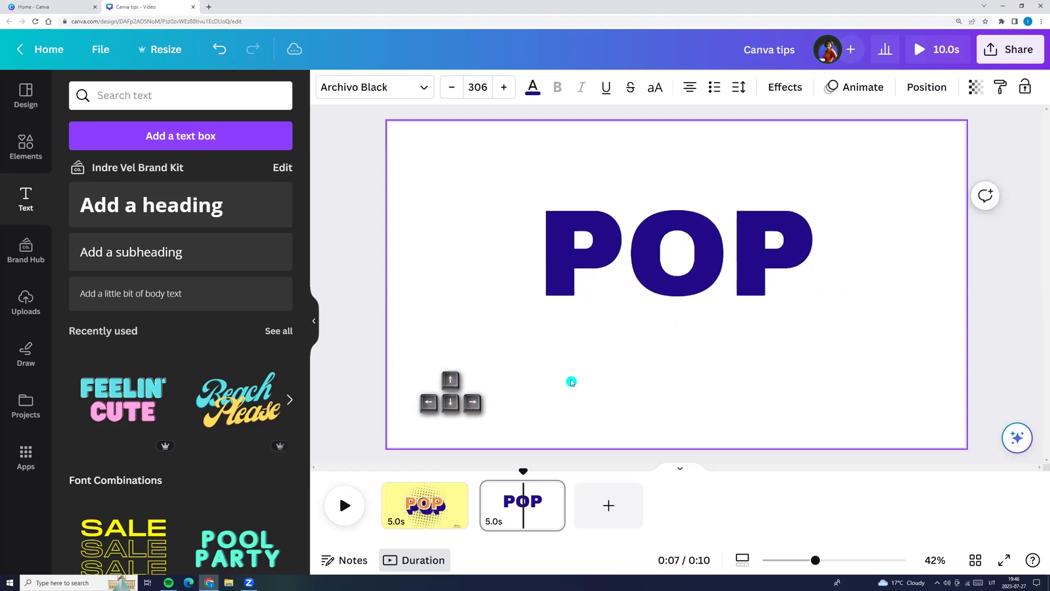
pyautogui.press('Down')
pyautogui.press('Down')
pyautogui.press('Down')
pyautogui.press('Down')
pyautogui.press('Down')
pyautogui.press('Down')
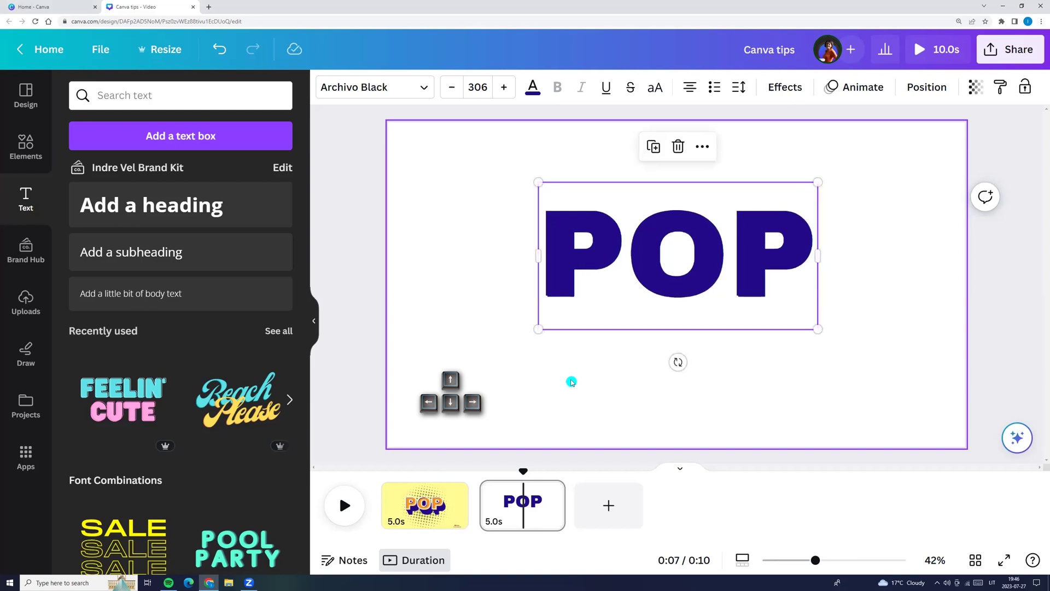
pyautogui.hotkey('ctrl', 'd')
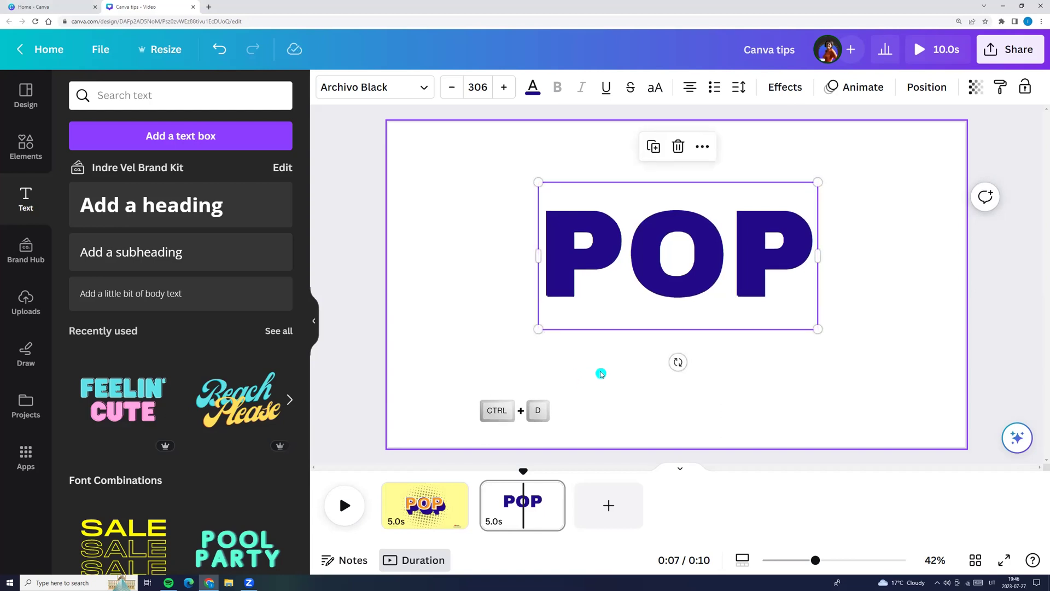
pyautogui.hotkey('ctrl', 'd')
pyautogui.hotkey('ctrl', 'd')
pyautogui.hotkey('ctrl', 'd')
pyautogui.hotkey('ctrl', 'd')
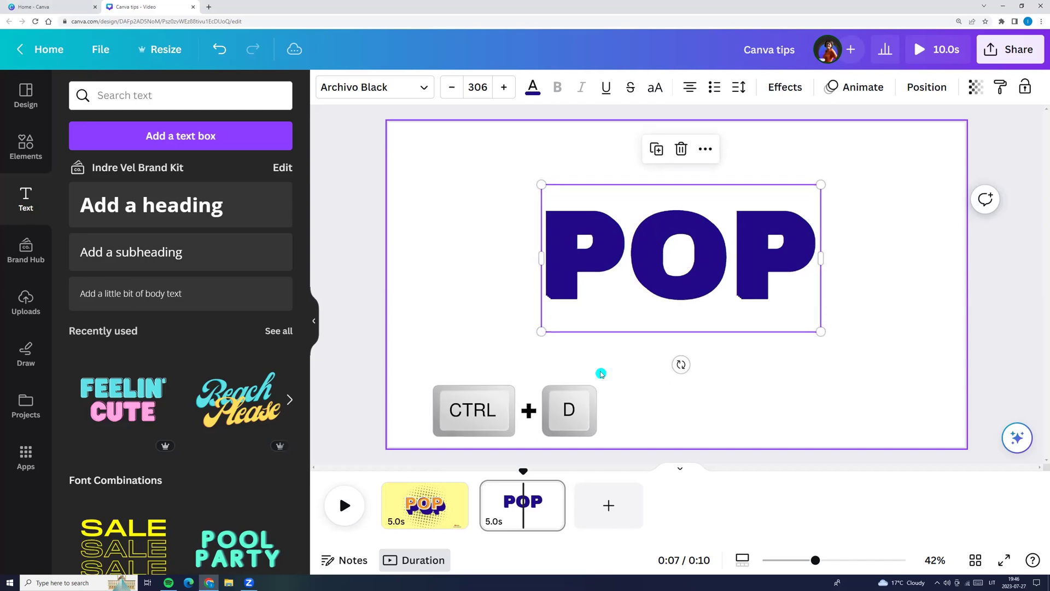
pyautogui.hotkey('ctrl', 'd')
pyautogui.hotkey('ctrl', 'd')
pyautogui.hotkey('ctrl', 'd')
pyautogui.hotkey('ctrl', 'd')
pyautogui.hotkey('ctrl', 'd')
pyautogui.hotkey('ctrl', 'd')
pyautogui.hotkey('ctrl', 'd')
pyautogui.hotkey('ctrl', 'd')
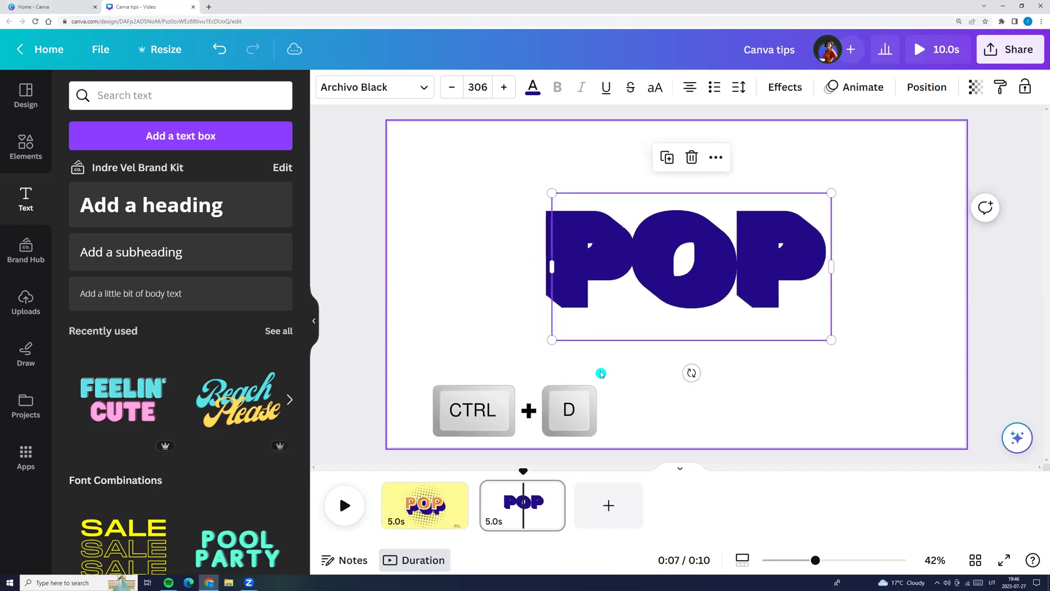
pyautogui.hotkey('ctrl', 'd')
pyautogui.hotkey('ctrl', 'd')
pyautogui.hotkey('ctrl', 'd')
pyautogui.hotkey('ctrl', 'd')
pyautogui.hotkey('ctrl', 'd')
pyautogui.hotkey('ctrl', 'd')
pyautogui.hotkey('ctrl', 'd')
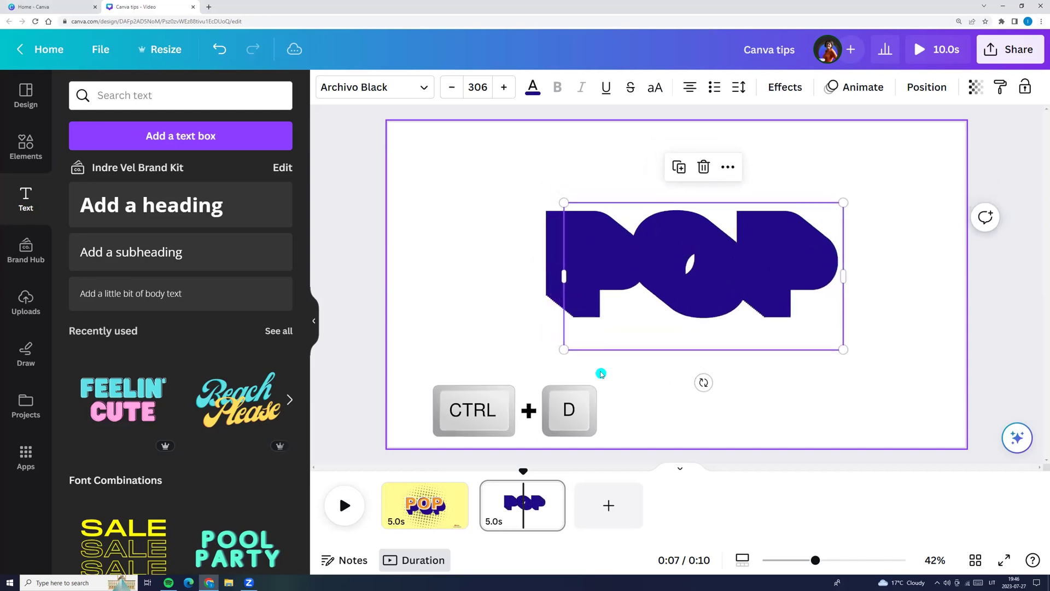
pyautogui.hotkey('ctrl', 'd')
pyautogui.hotkey('ctrl', 'd')
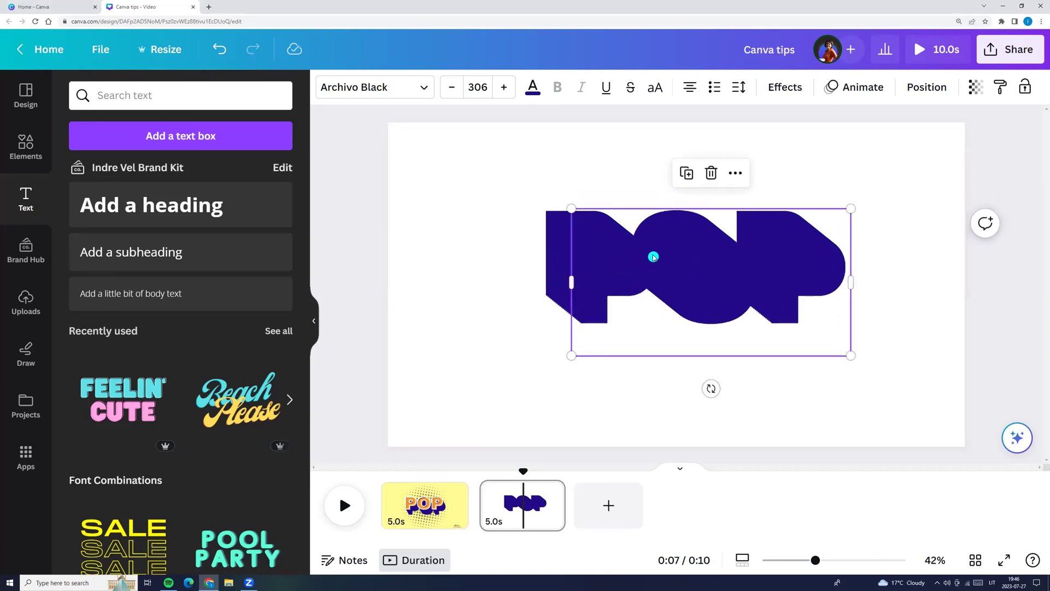
pyautogui.doubleClick(607, 267)
# Drag the rearmost, un-offset POP layer to the top of the Layers list
pyautogui.click(485, 258)
pyautogui.click(631, 278)
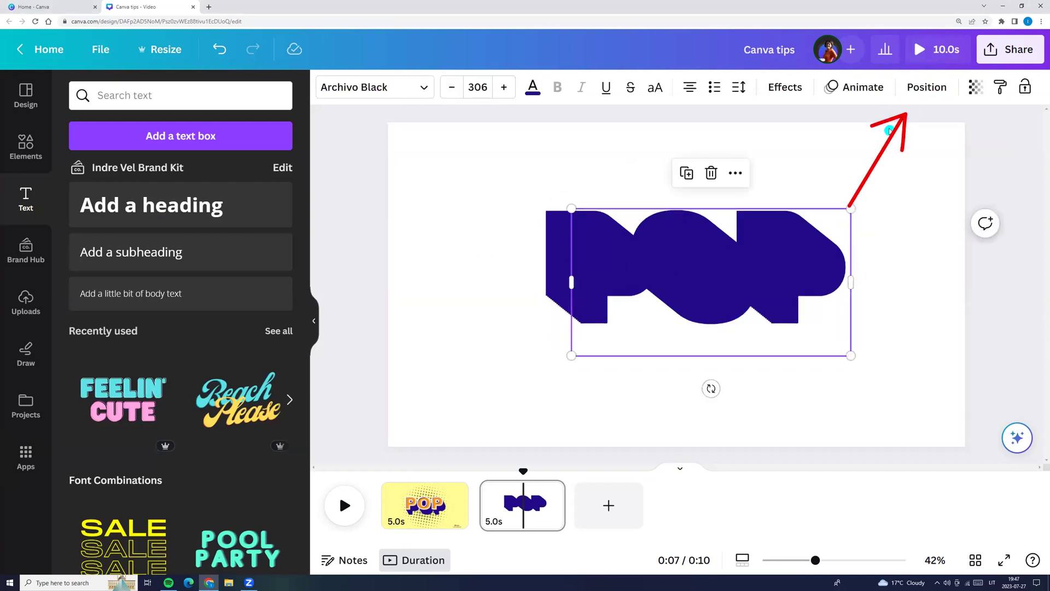
pyautogui.click(929, 88)
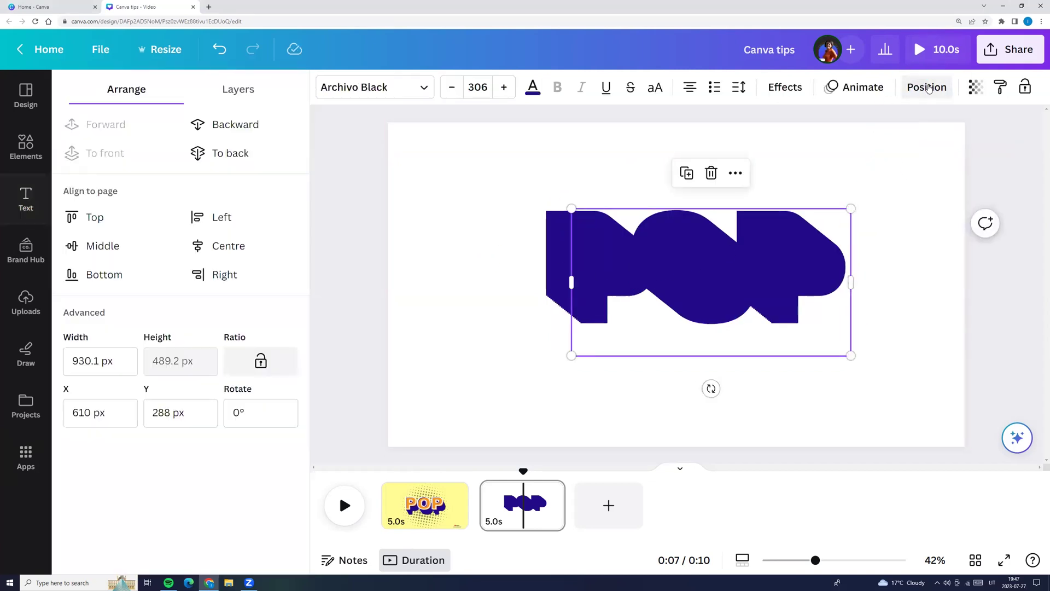
pyautogui.click(239, 90)
pyautogui.scroll(-10, 204, 383)
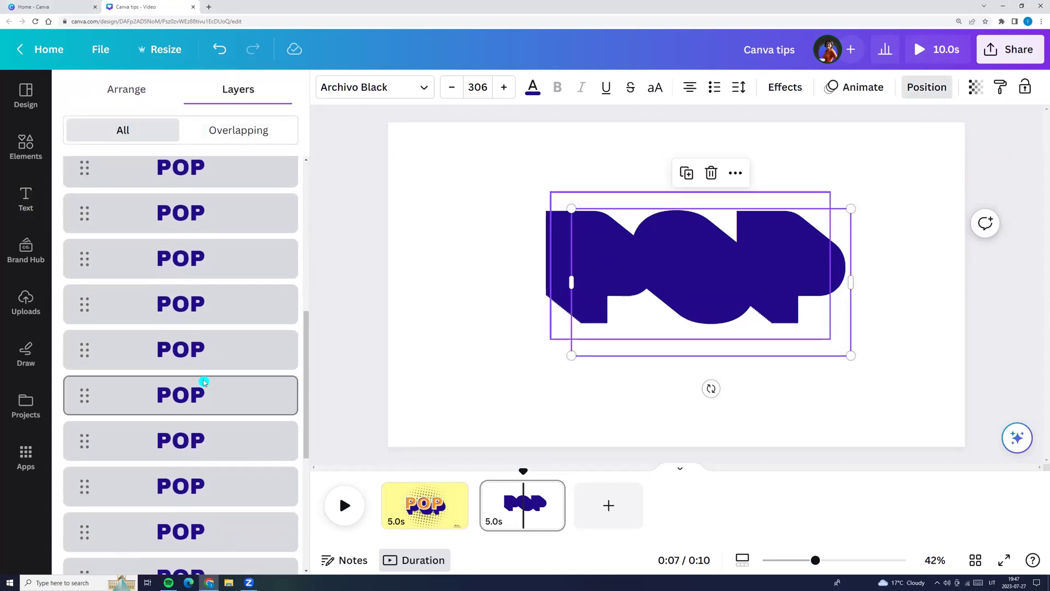
pyautogui.click(128, 501)
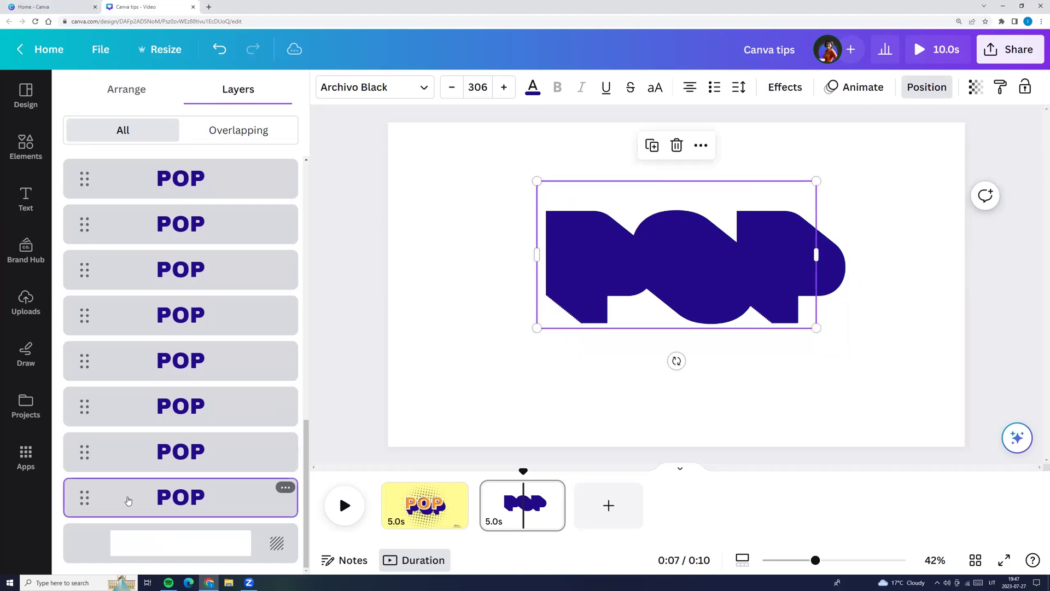
pyautogui.moveTo(94, 459); pyautogui.dragTo(87, 162)
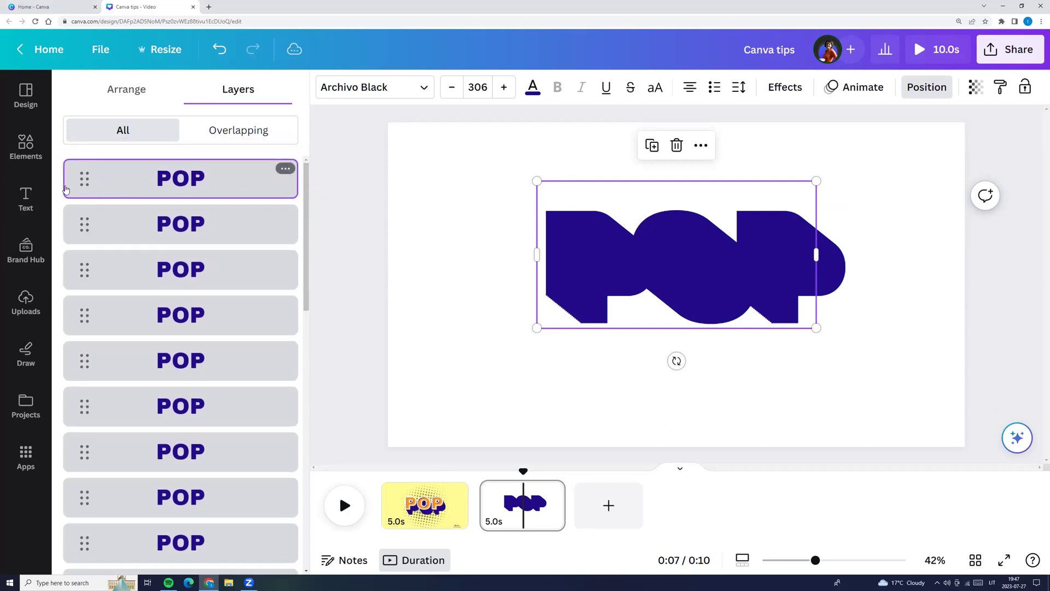
# Colour the front POP layer orange #FF9900 over the navy depth layers
pyautogui.click(534, 87)
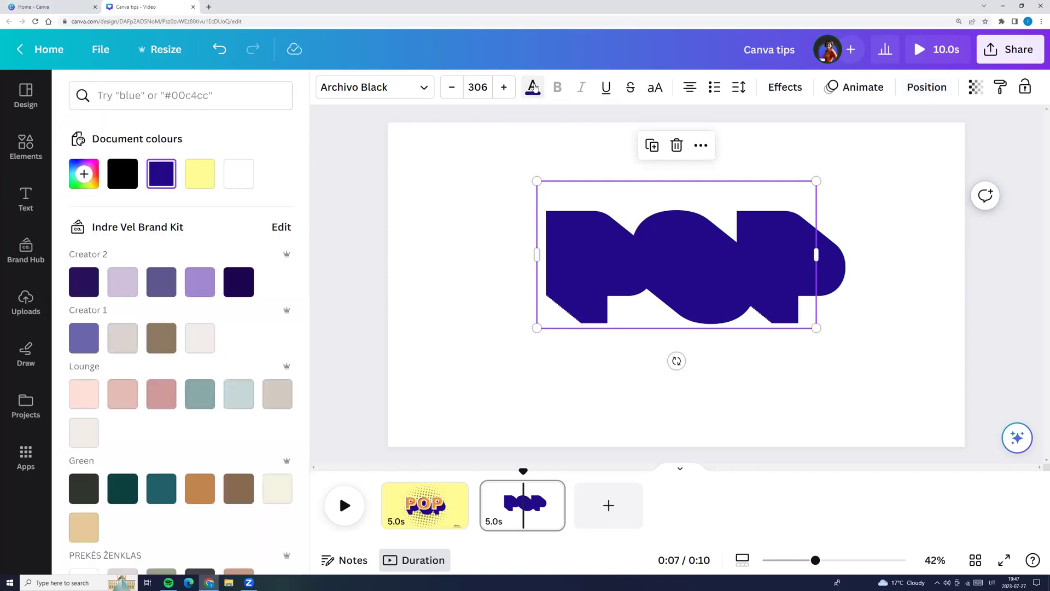
pyautogui.click(230, 177)
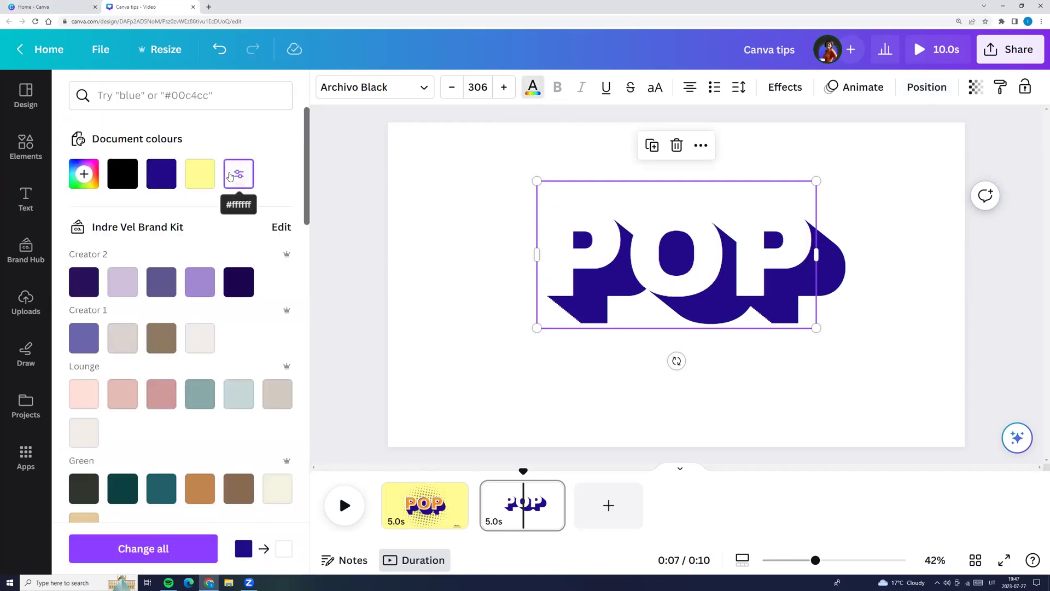
pyautogui.click(84, 174)
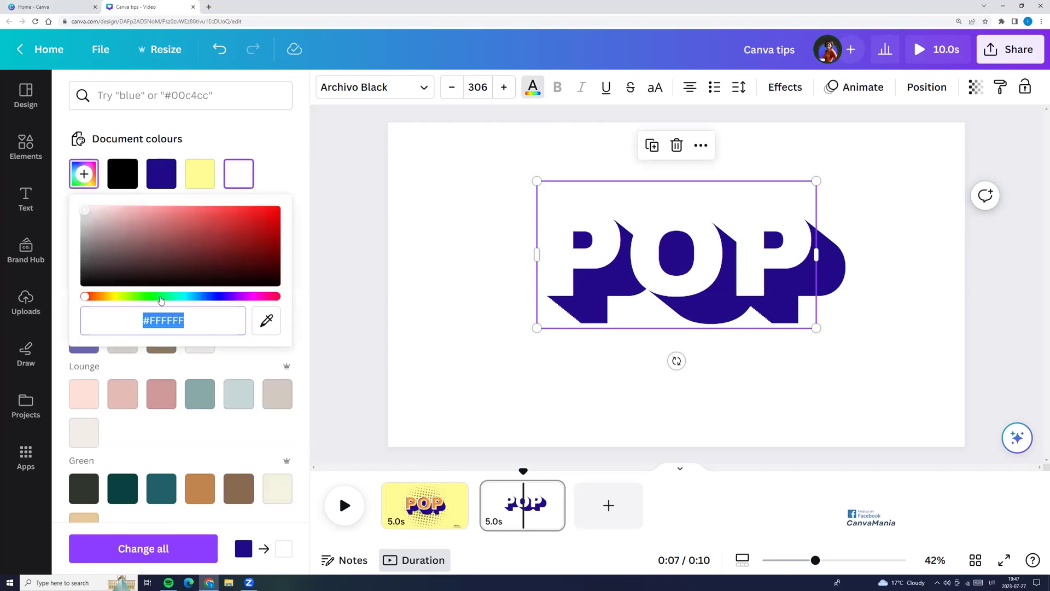
pyautogui.click(109, 297)
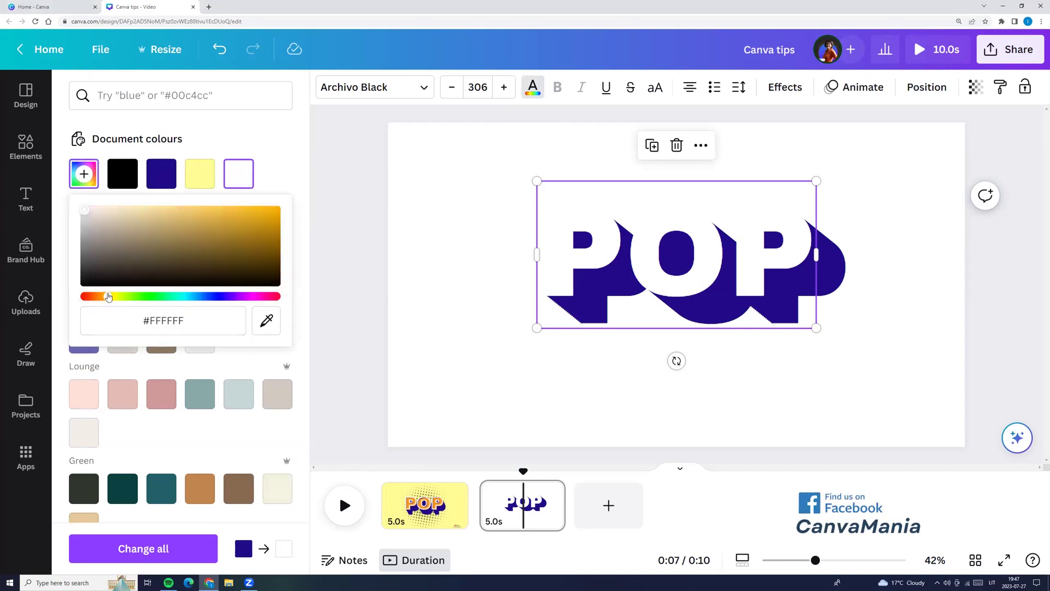
pyautogui.moveTo(84, 209); pyautogui.dragTo(277, 210)
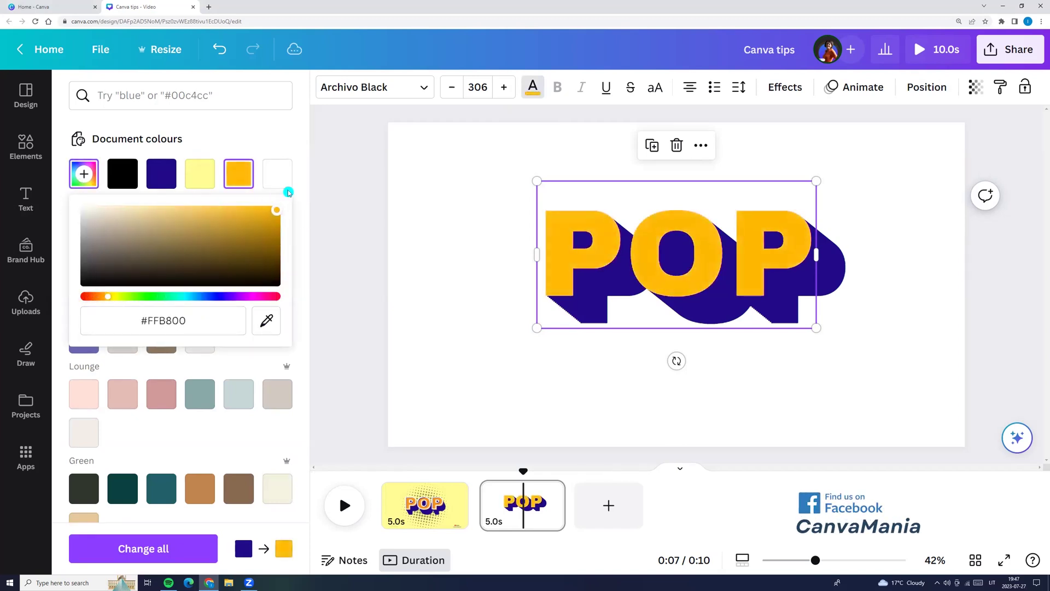
pyautogui.moveTo(274, 216)
pyautogui.mouseDown()
pyautogui.moveTo(258, 227)
pyautogui.moveTo(305, 206)
pyautogui.mouseUp()
pyautogui.moveTo(124, 300); pyautogui.dragTo(103, 297)
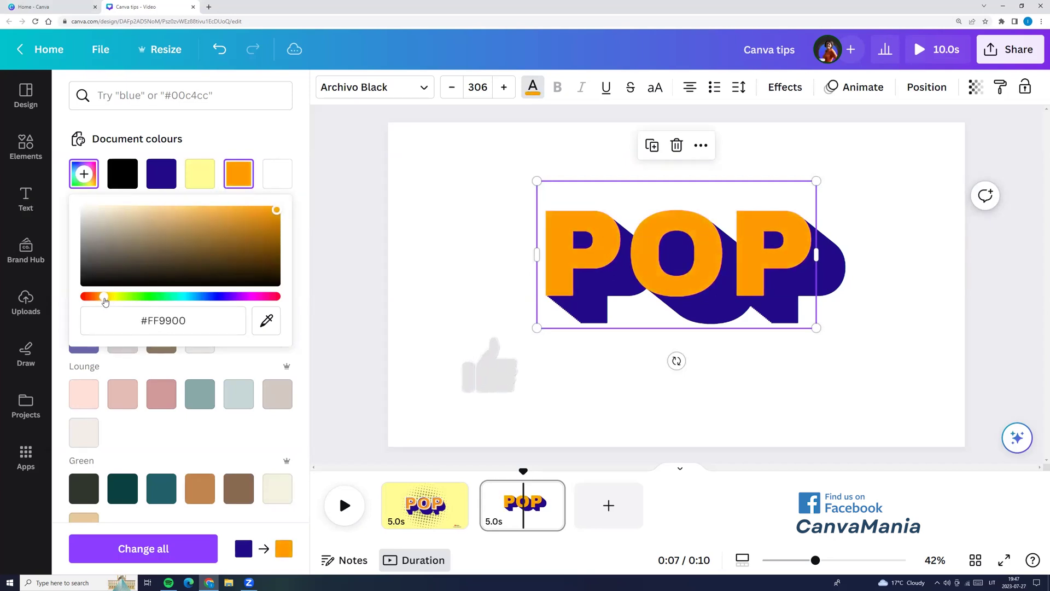
pyautogui.click(385, 247)
pyautogui.moveTo(389, 129); pyautogui.dragTo(984, 449)
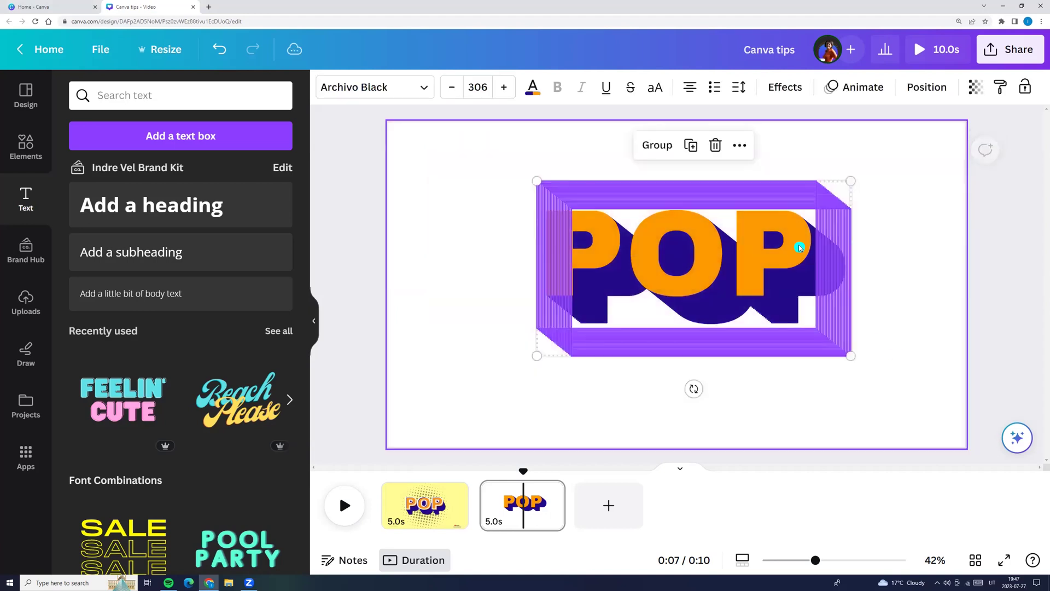
# Group all the POP layers and enlarge the group to size 366
pyautogui.click(661, 146)
pyautogui.moveTo(712, 322); pyautogui.dragTo(695, 308)
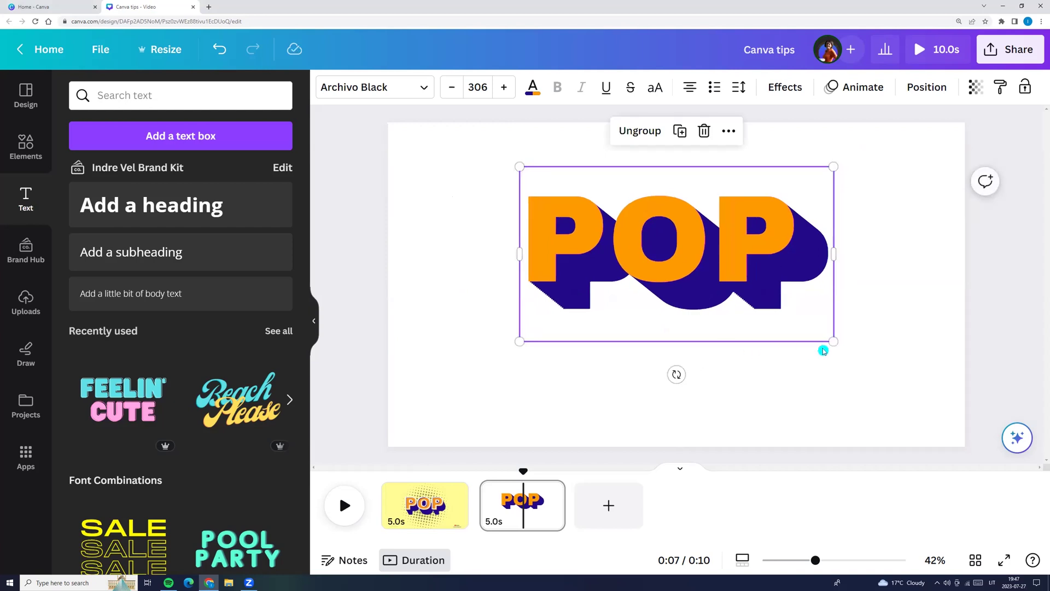
pyautogui.moveTo(834, 342); pyautogui.dragTo(895, 376)
pyautogui.moveTo(515, 167); pyautogui.dragTo(498, 154)
pyautogui.click(451, 300)
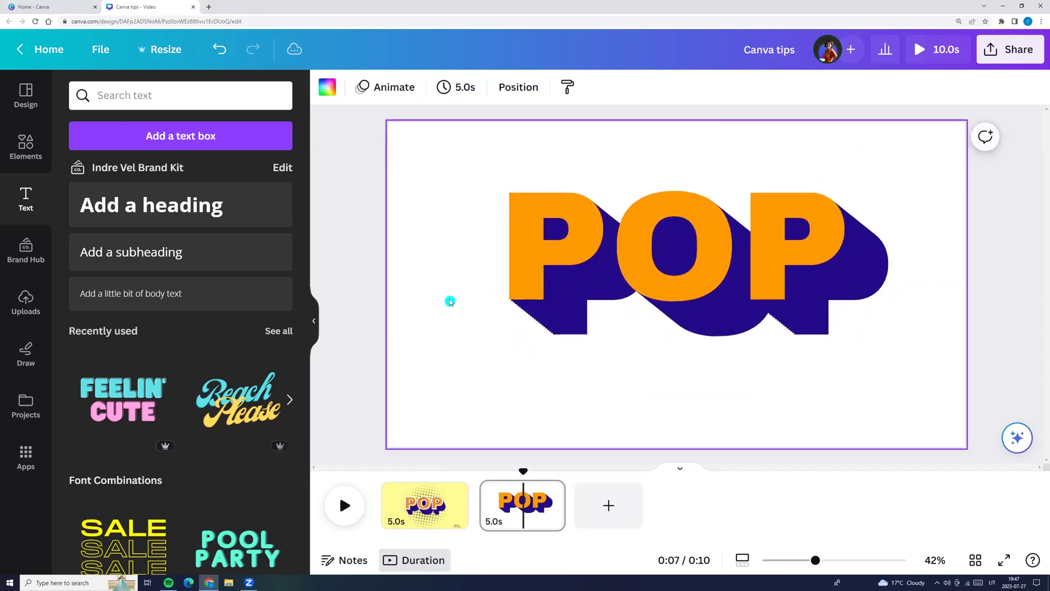
# Duplicate page 2 as a new page 3
pyautogui.click(625, 274)
pyautogui.click(538, 501)
pyautogui.hotkey('ctrl', 'd')
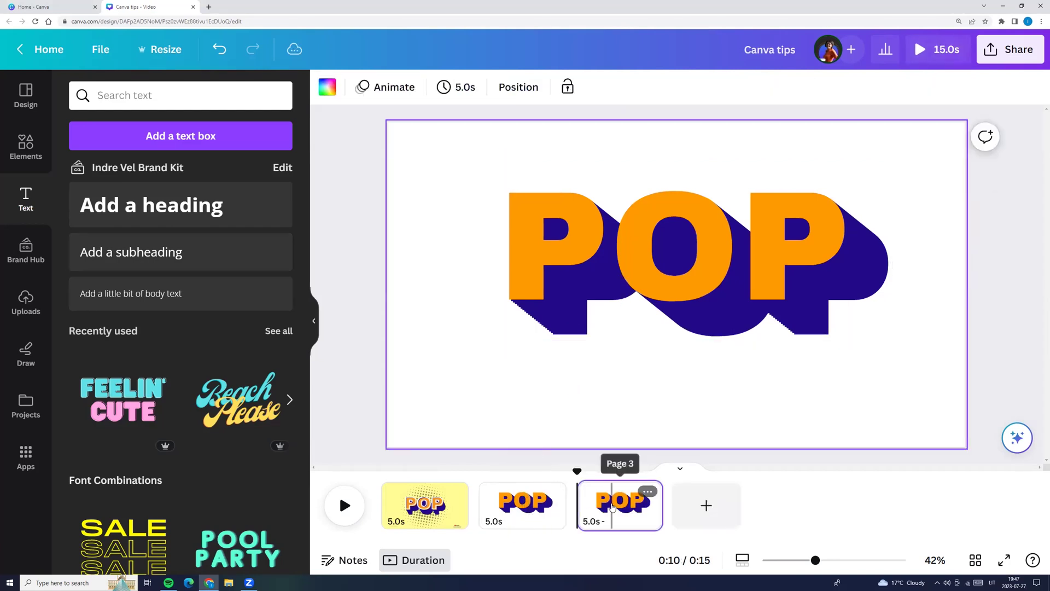
# Ungroup the POP layers on page 3 and bring up Effects for the orange front text
pyautogui.click(581, 249)
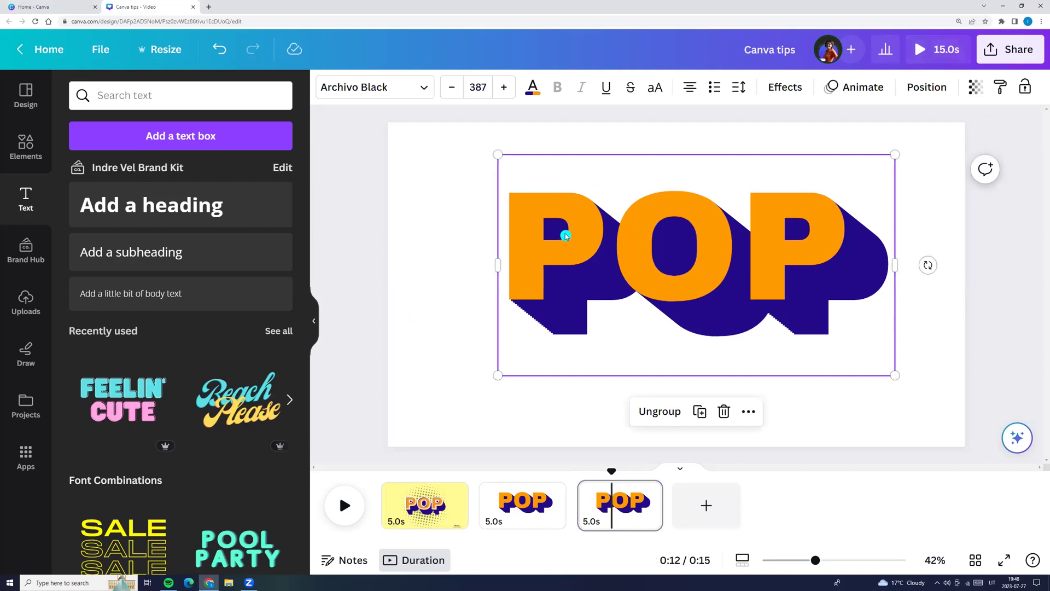
pyautogui.click(653, 412)
pyautogui.click(429, 173)
pyautogui.click(530, 228)
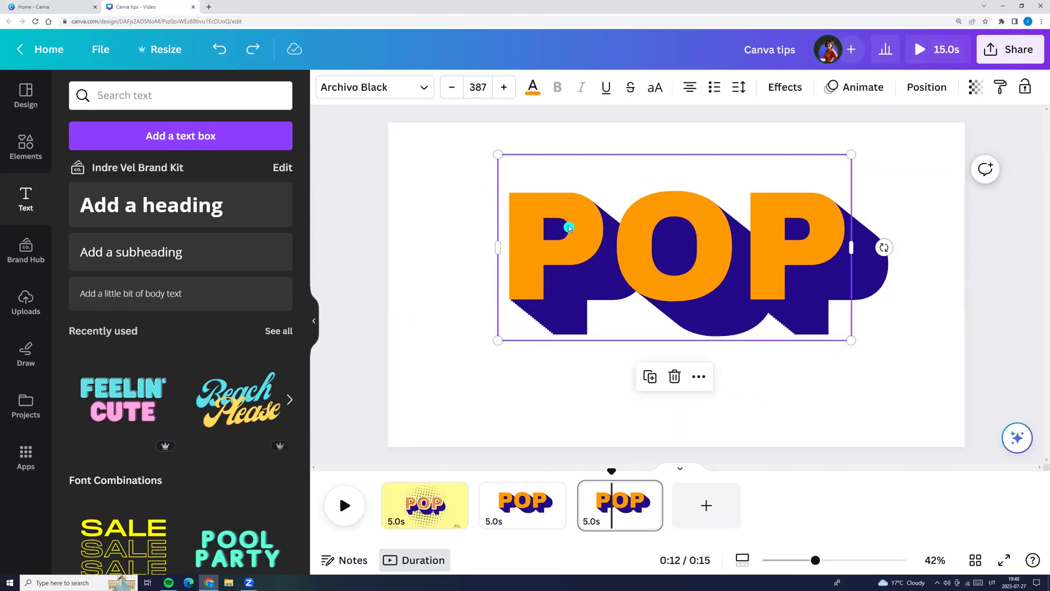
pyautogui.click(919, 87)
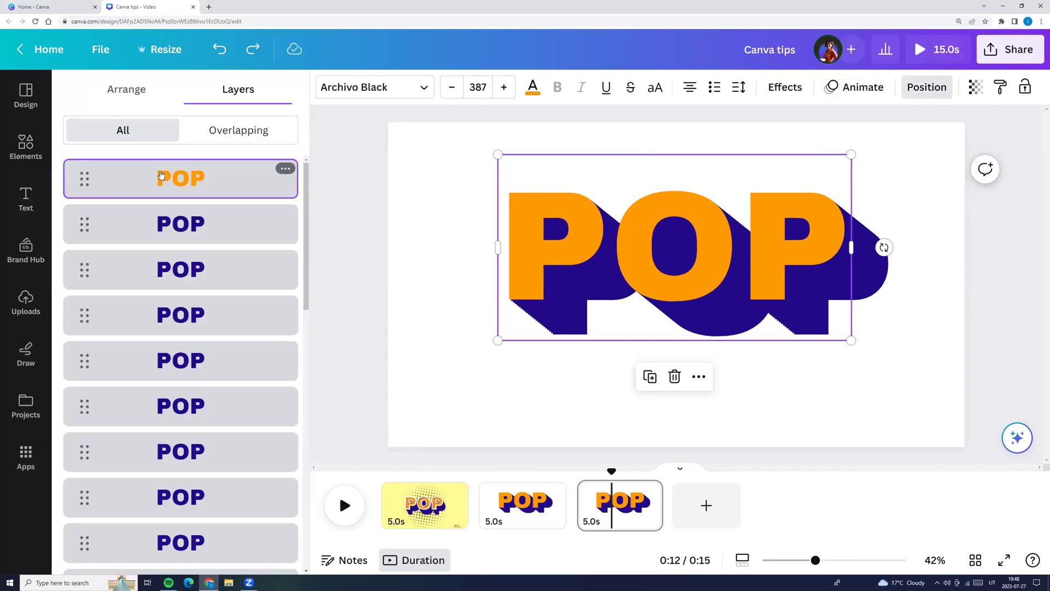
pyautogui.click(784, 89)
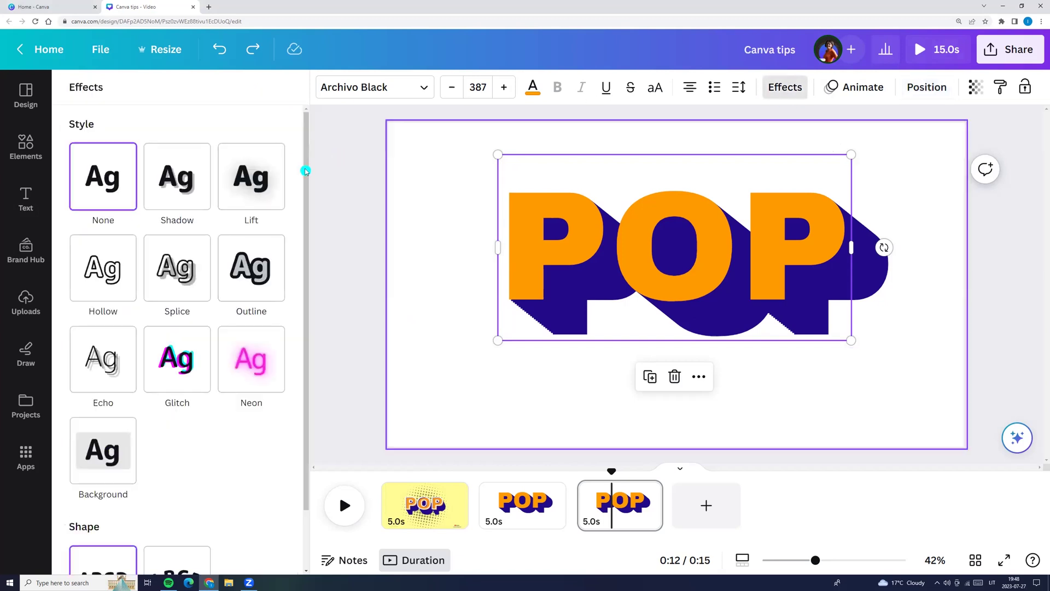
# Apply Splice (thickness 50, offset 50, direction -45) to the front POP with an orange offset colour
pyautogui.click(191, 267)
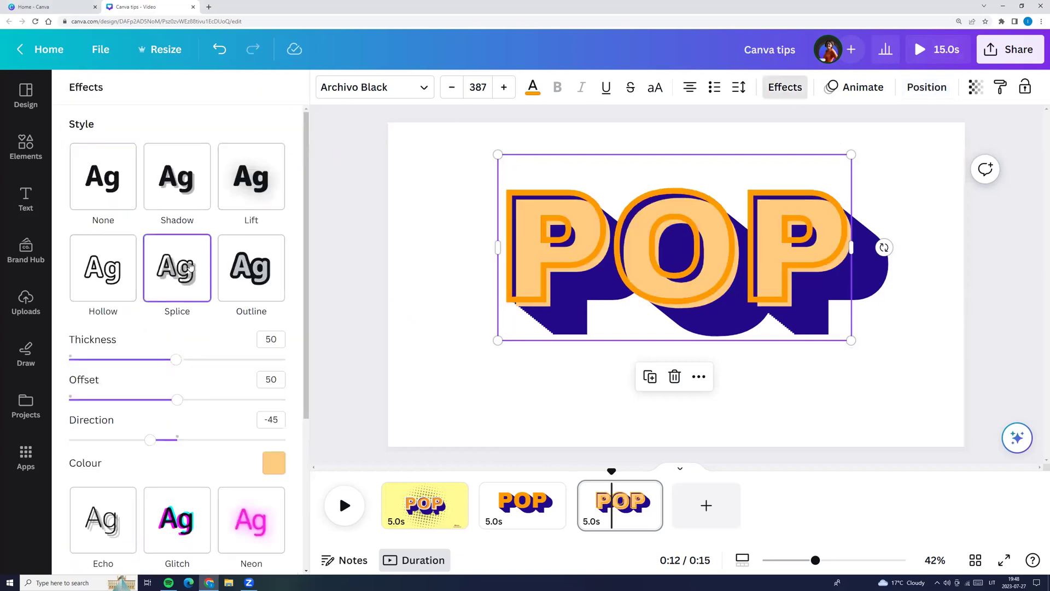
pyautogui.click(86, 279)
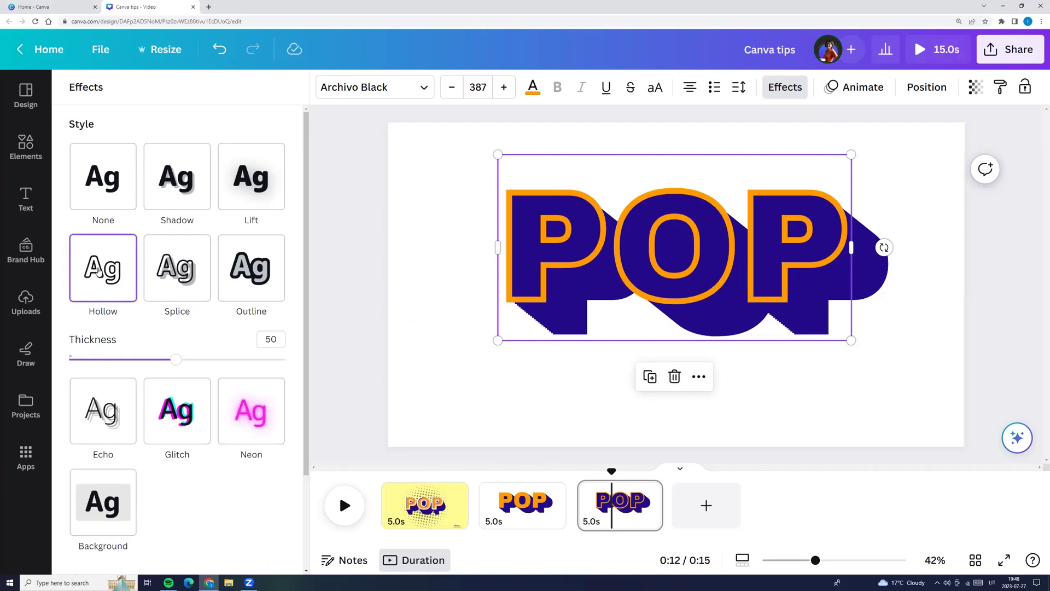
pyautogui.click(159, 282)
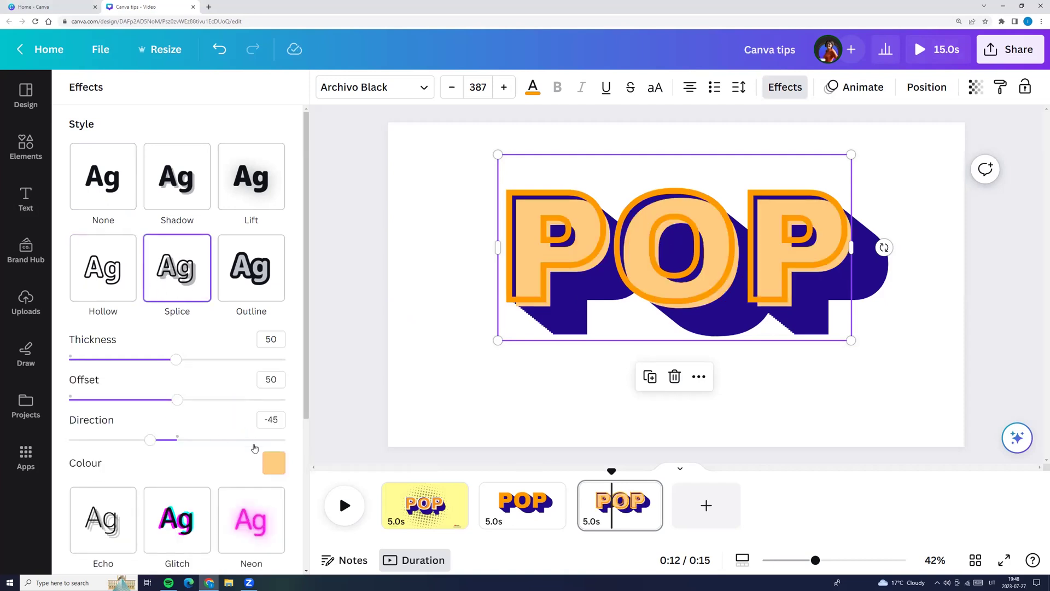
pyautogui.click(275, 465)
pyautogui.click(256, 289)
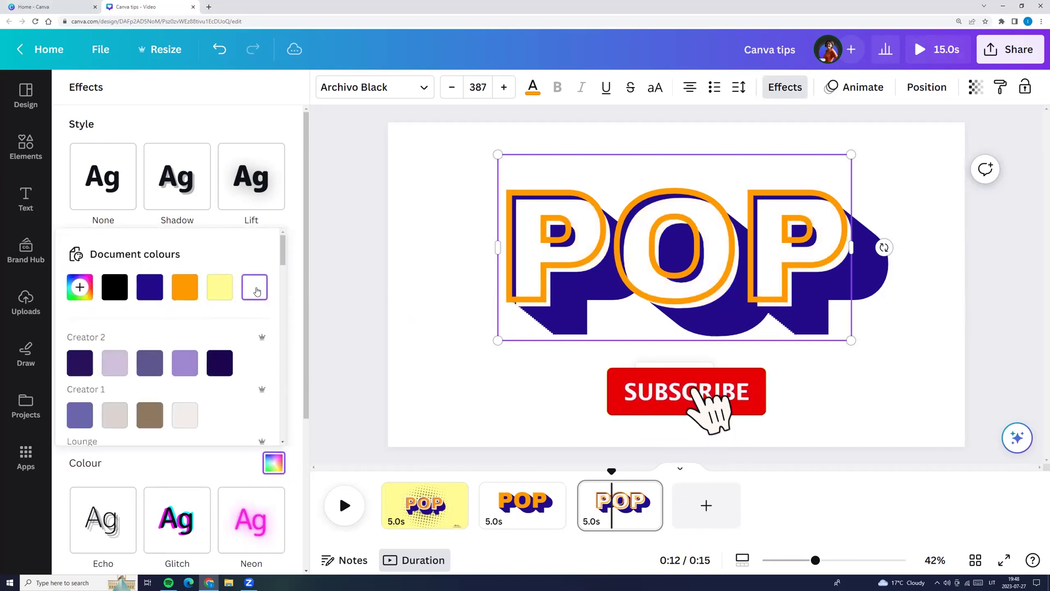
pyautogui.click(154, 297)
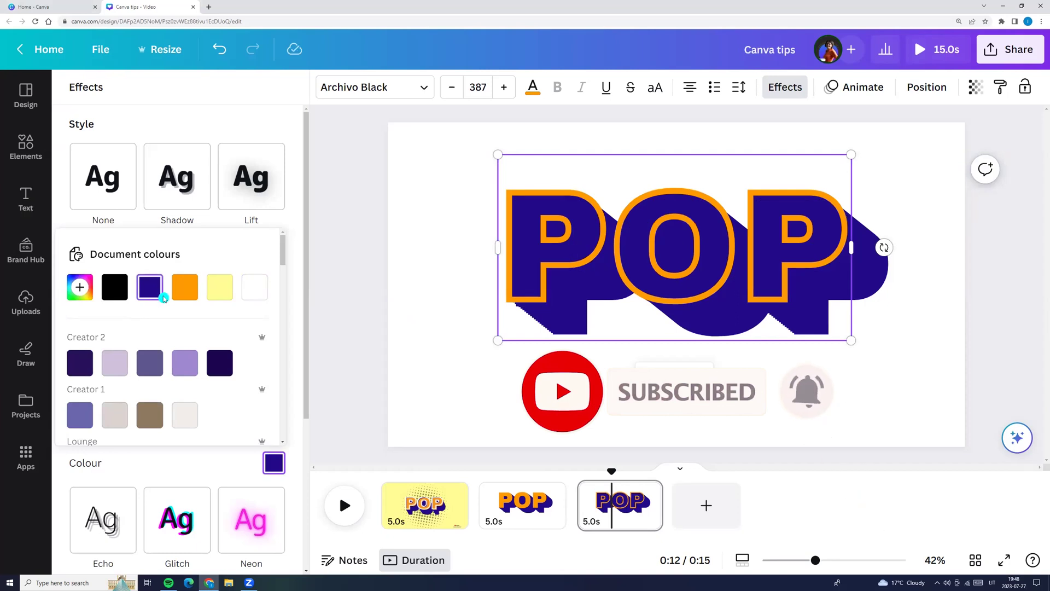
pyautogui.click(185, 288)
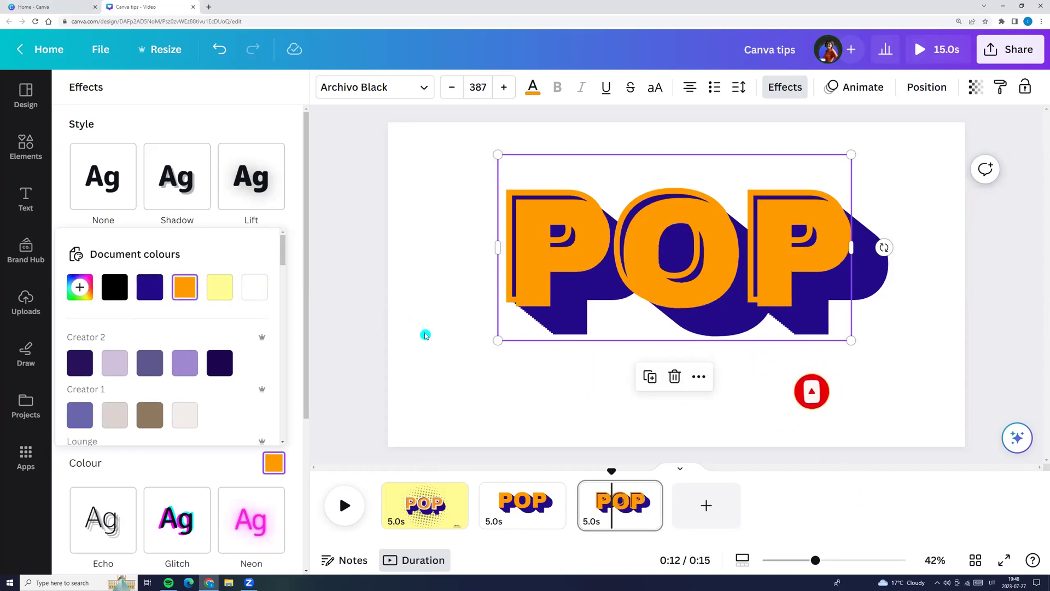
pyautogui.click(427, 326)
pyautogui.click(560, 227)
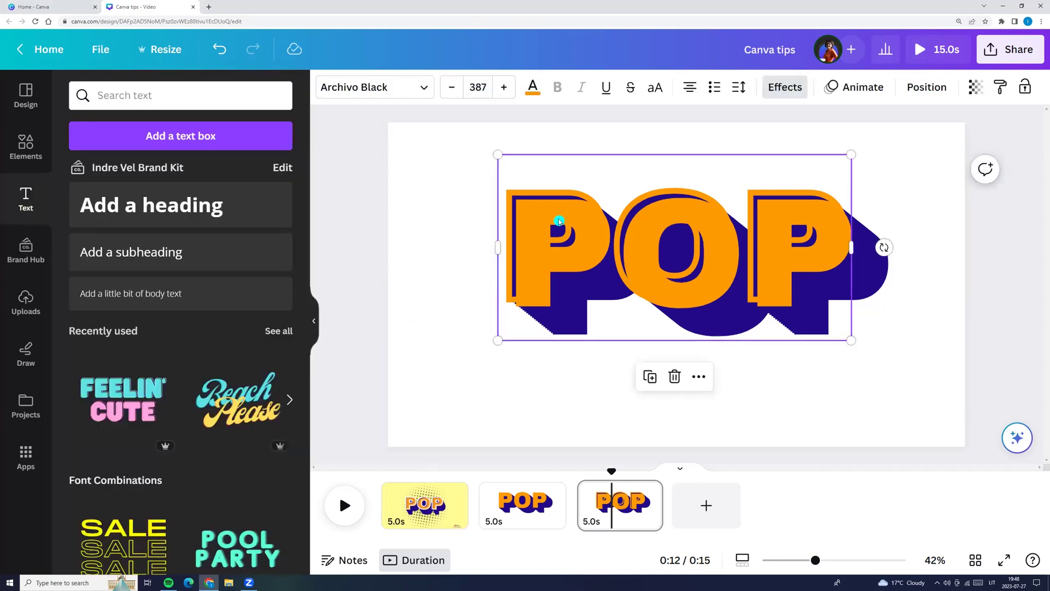
# Change the front POP's text colour to white, giving white-edged orange spliced letters
pyautogui.click(533, 87)
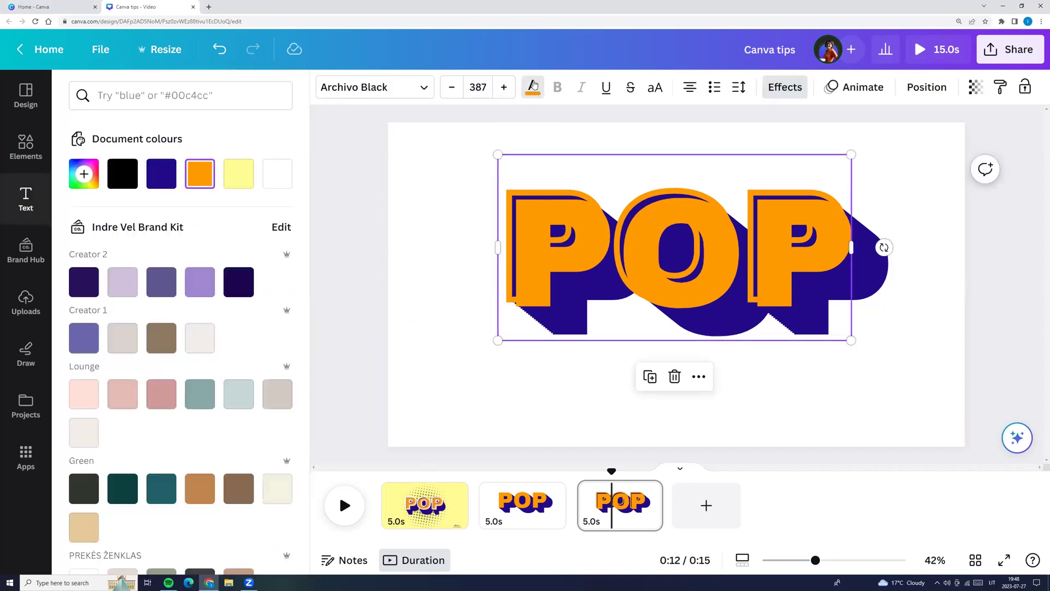
pyautogui.click(283, 178)
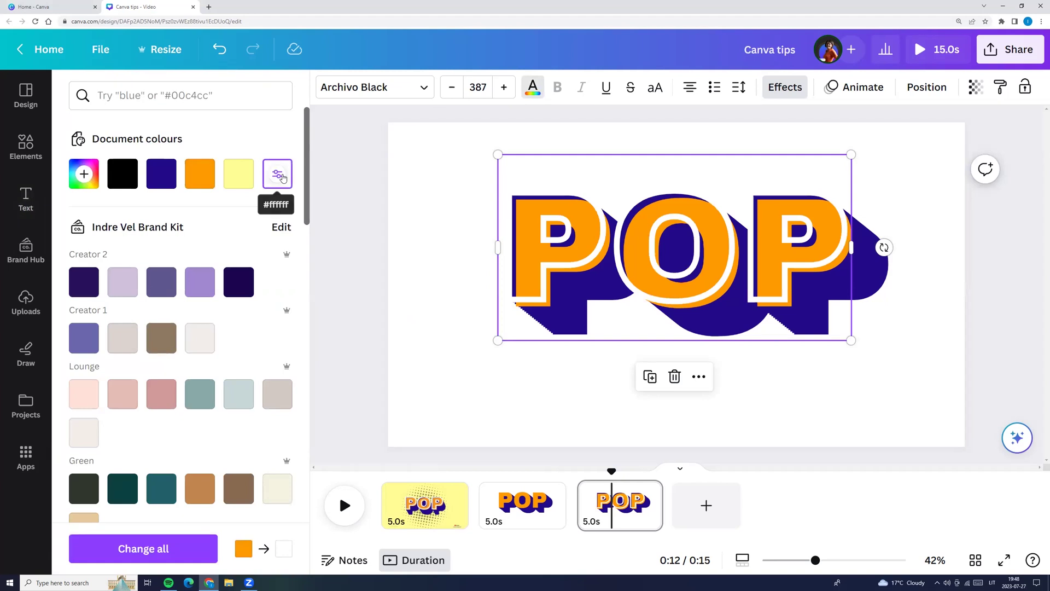
pyautogui.click(461, 251)
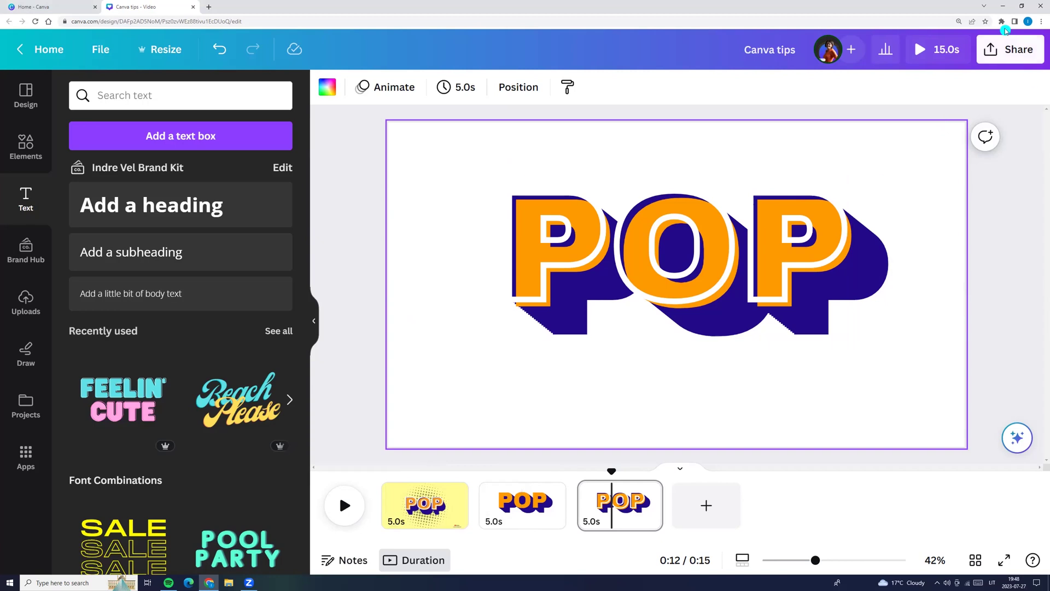
pyautogui.click(1036, 60)
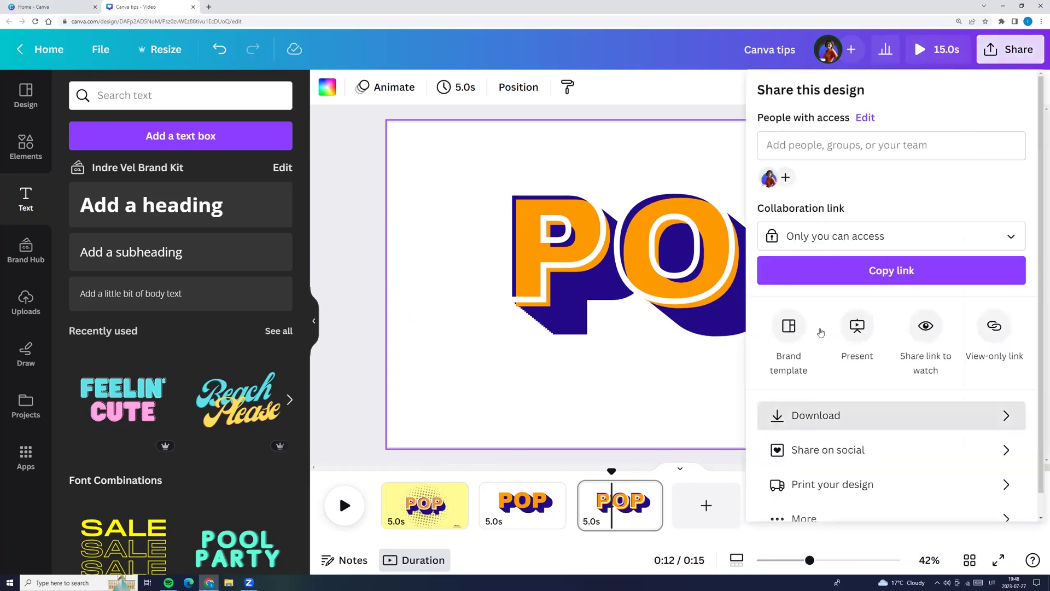
# Download only the current page 3 as a 1,920 × 1,080 PNG file
pyautogui.click(813, 415)
pyautogui.click(799, 159)
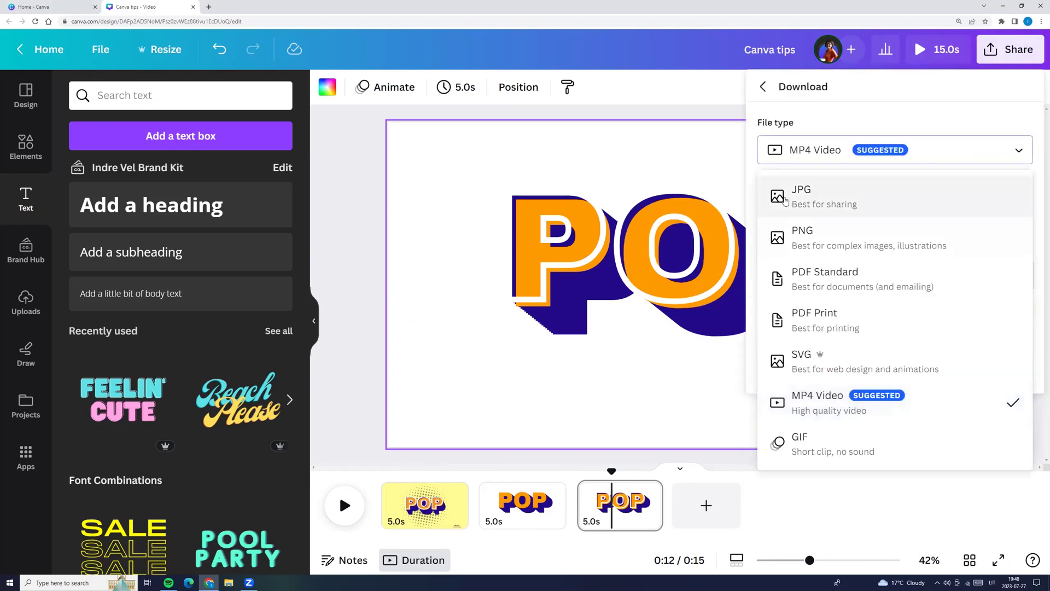
pyautogui.click(804, 234)
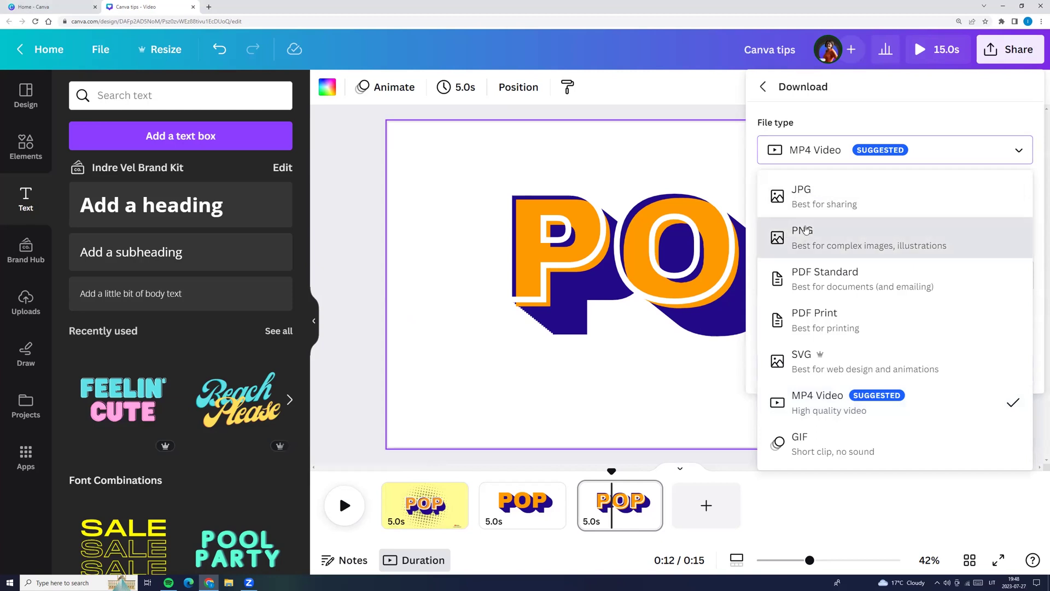
pyautogui.click(1013, 310)
pyautogui.click(1011, 352)
pyautogui.click(1011, 388)
pyautogui.click(894, 536)
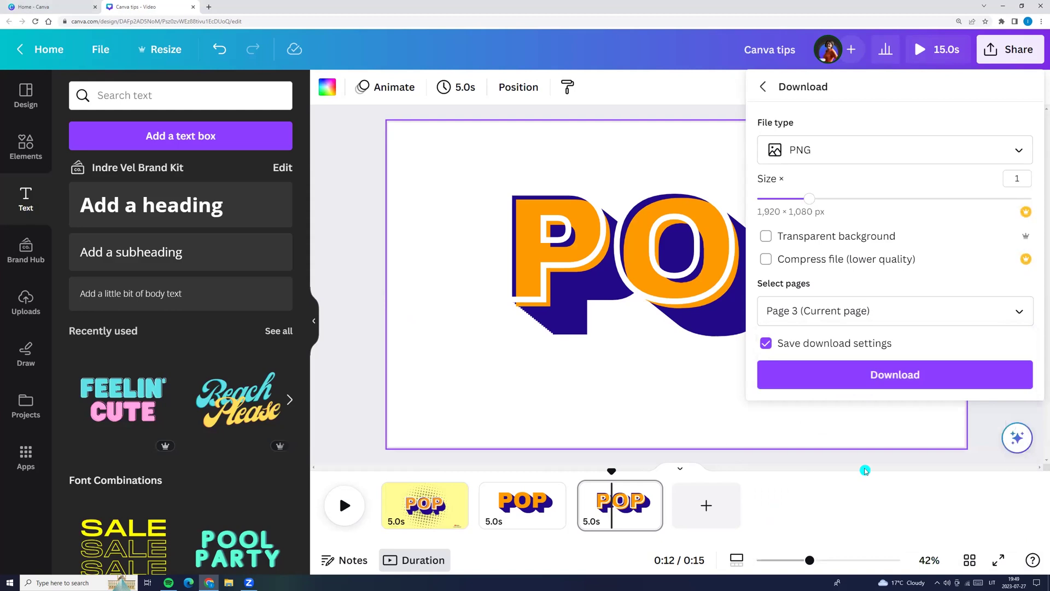
pyautogui.click(872, 384)
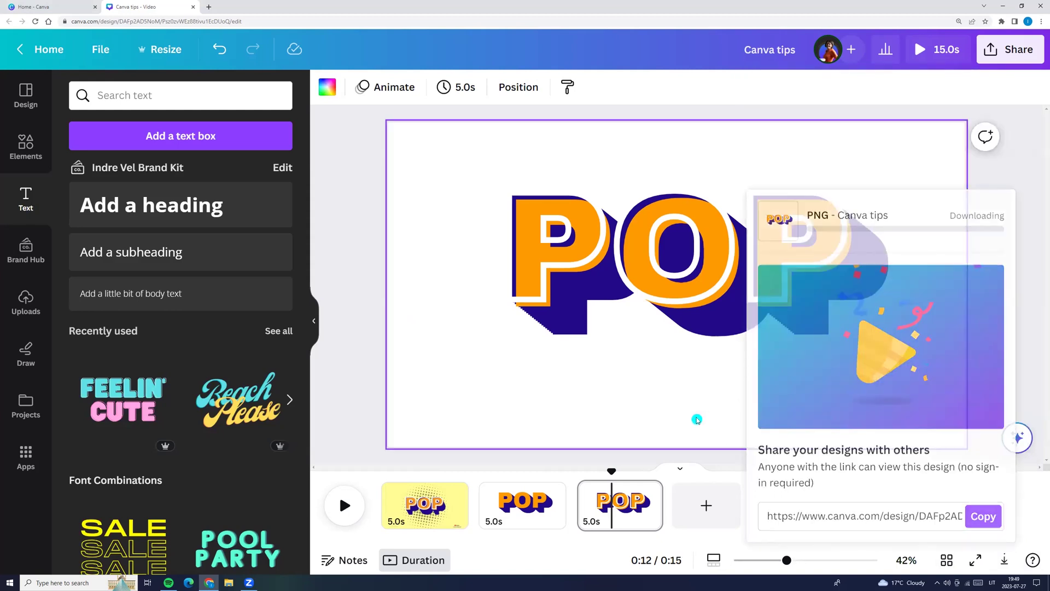